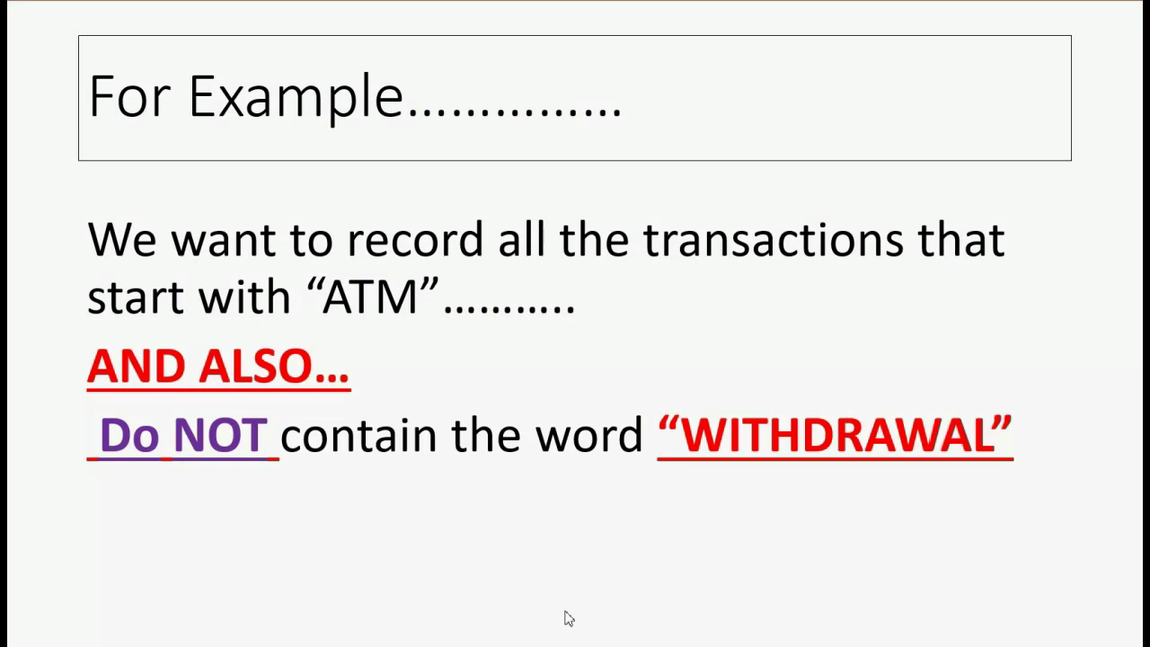
# Switch to the PowerPoint slide stating 'BOTH CONDITIONS MUST BE TRUE !!'.
pyautogui.click(566, 616)
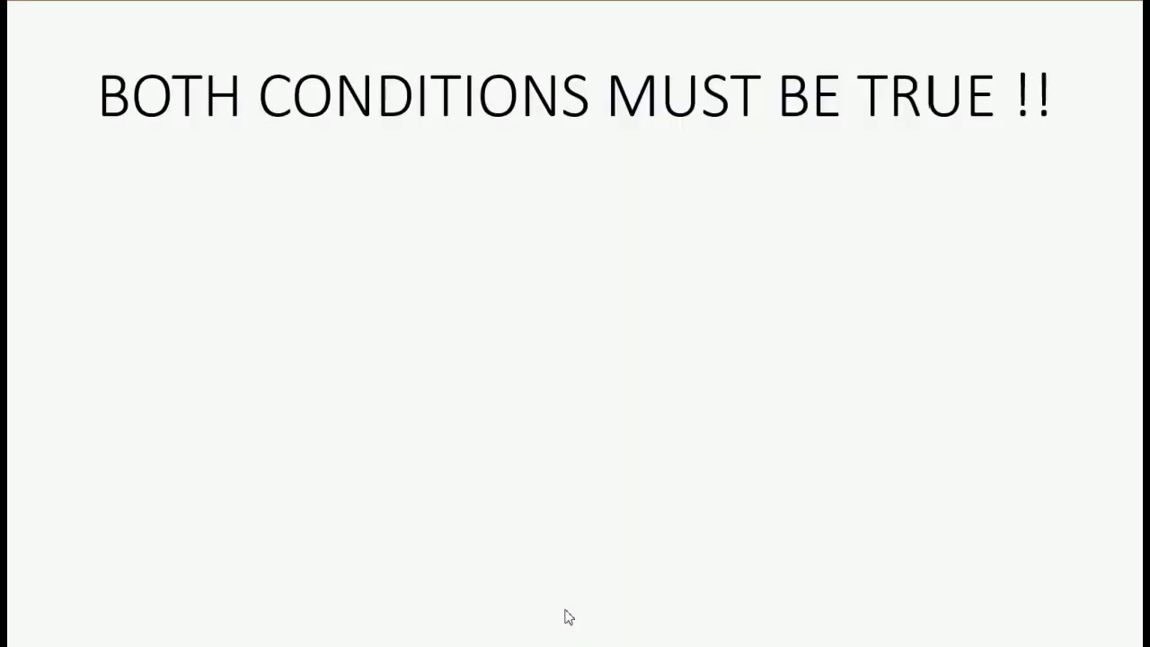
# Step through the slides: the ATM condition, then the actions payee STAPLES, SUPPLIES EXPENSE and customer job.
pyautogui.click(567, 613)
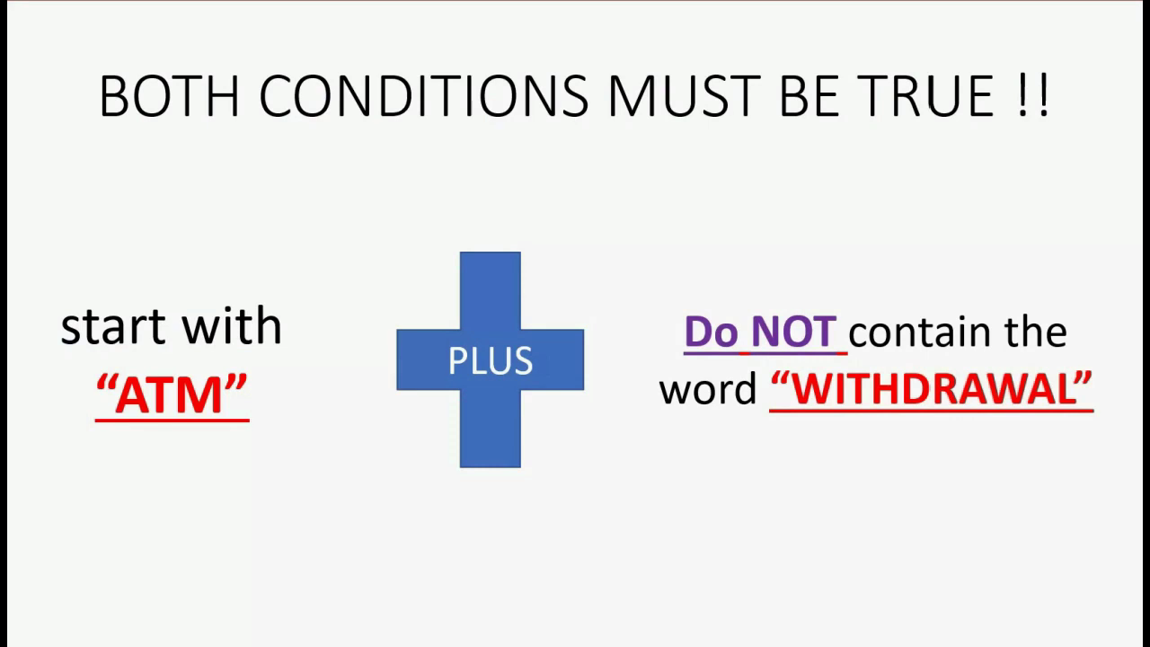
pyautogui.press('Right')
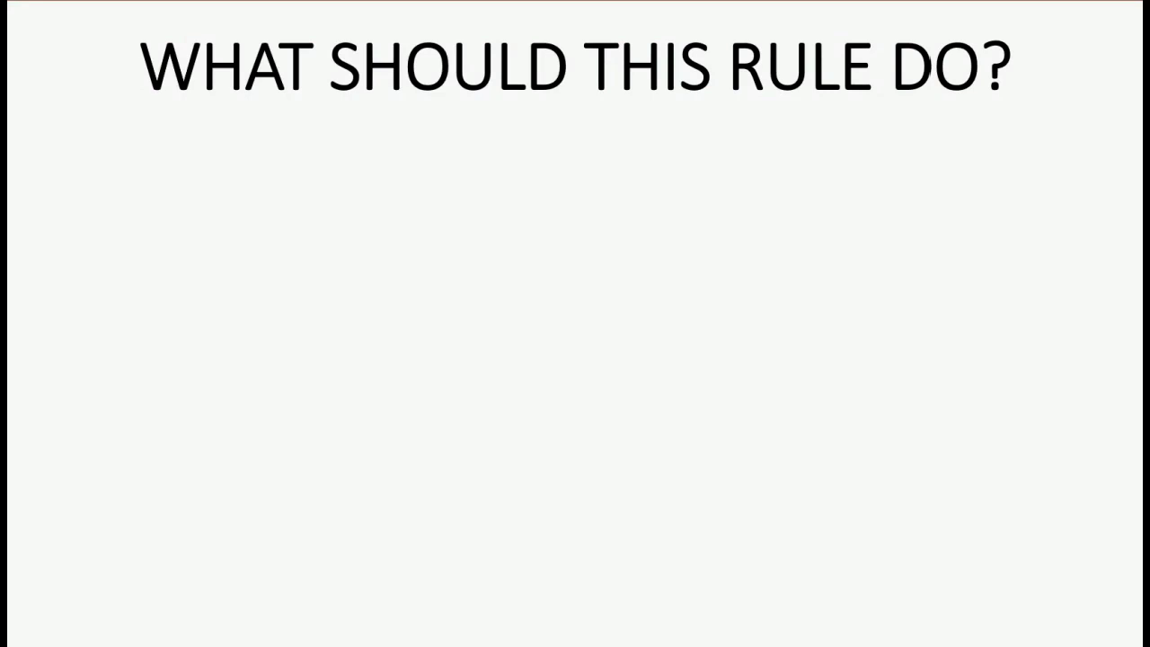
pyautogui.press('Right')
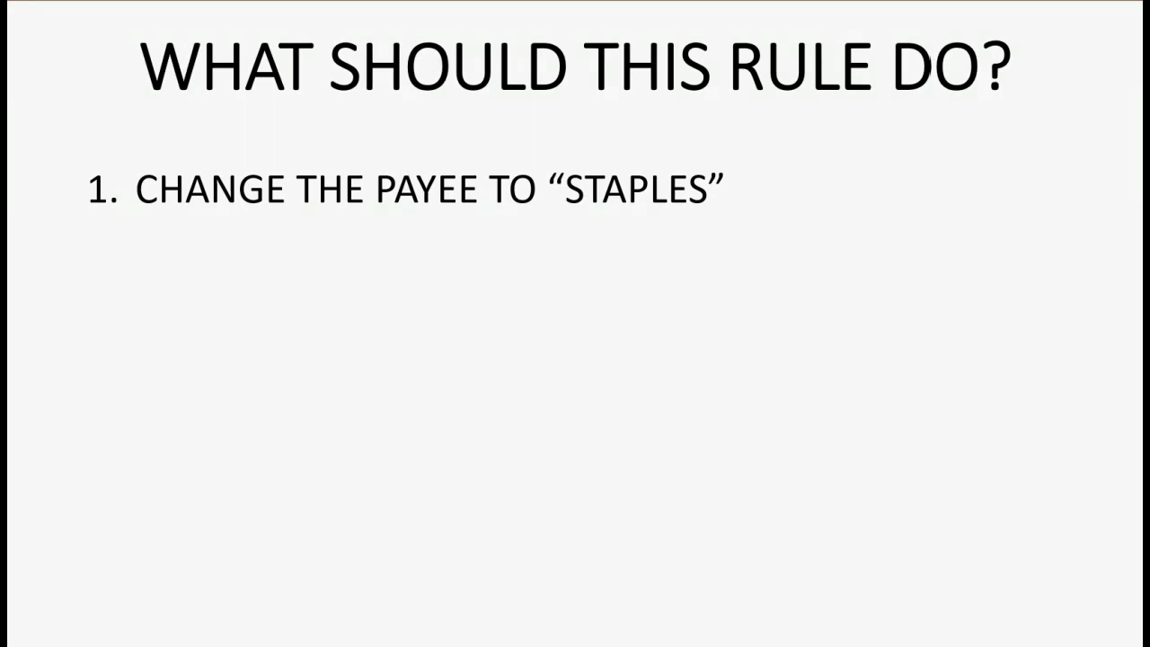
pyautogui.press('Right')
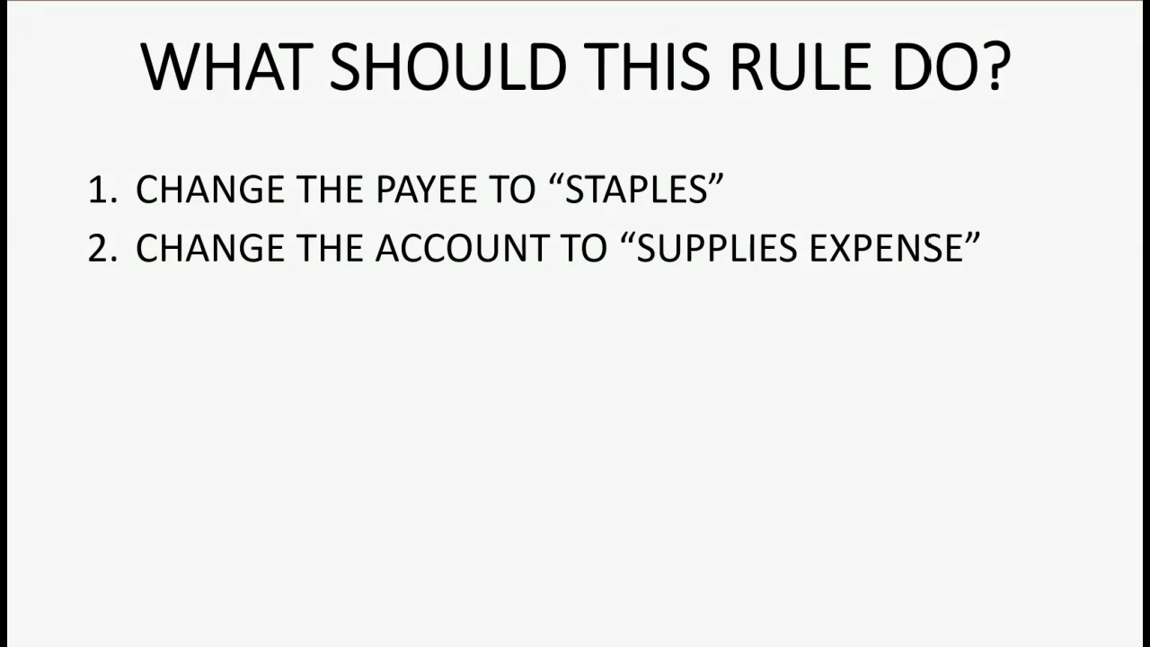
pyautogui.press('Right')
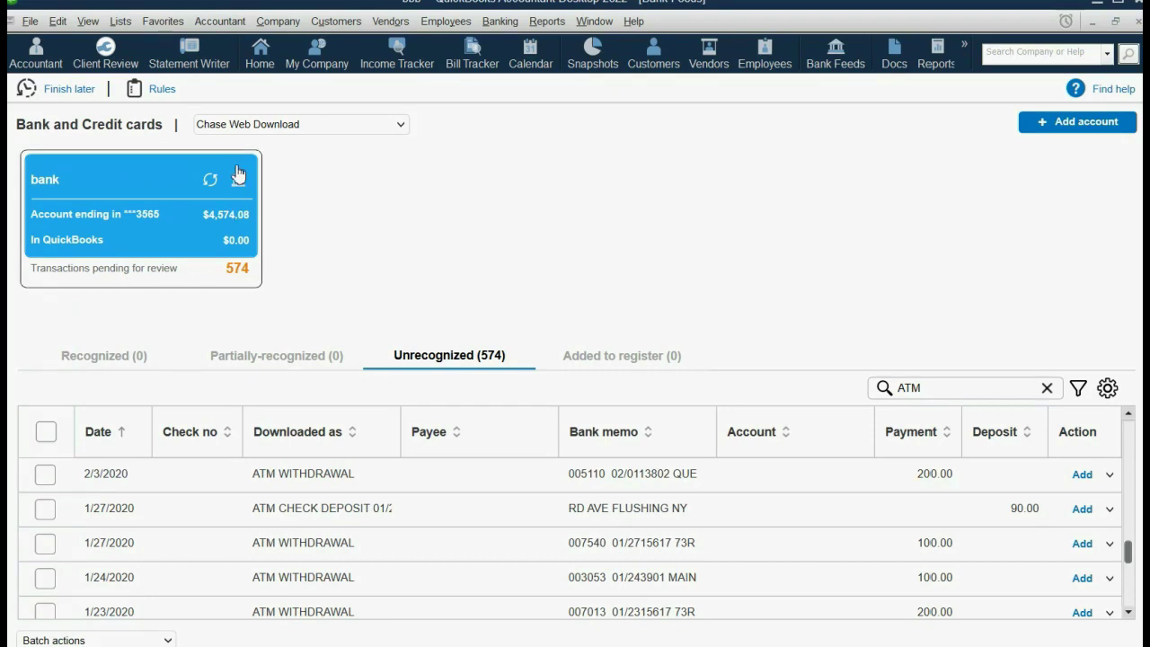
# Start a new bank rule from the Rules list, entering 'atm' as the rule name.
pyautogui.click(163, 93)
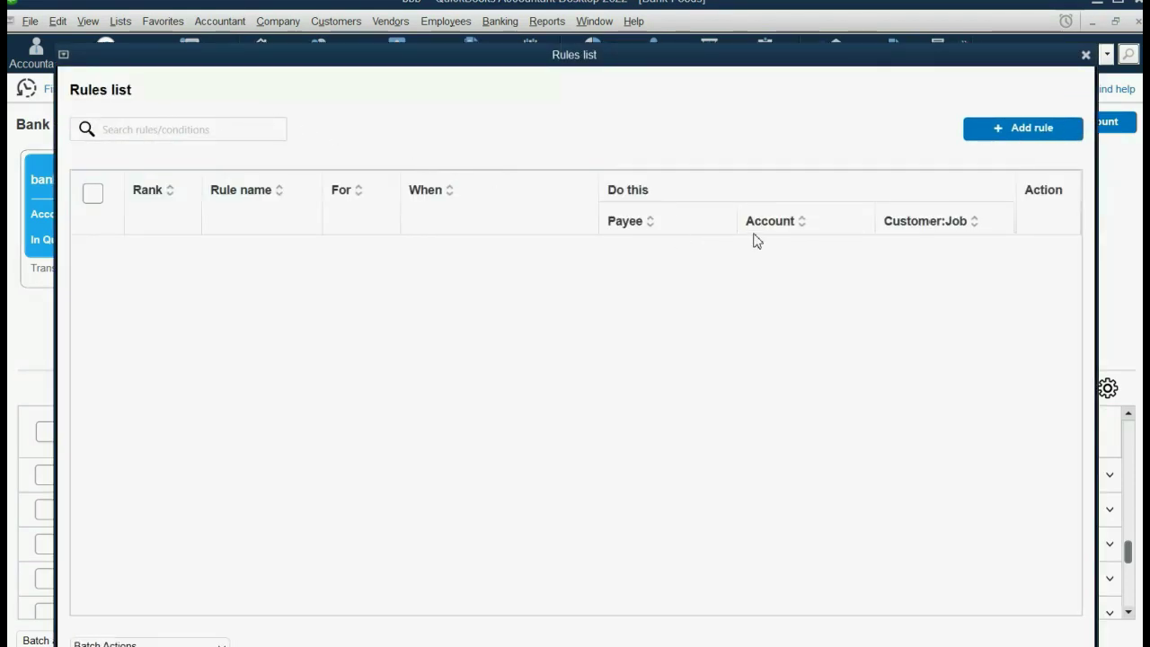
pyautogui.click(1004, 134)
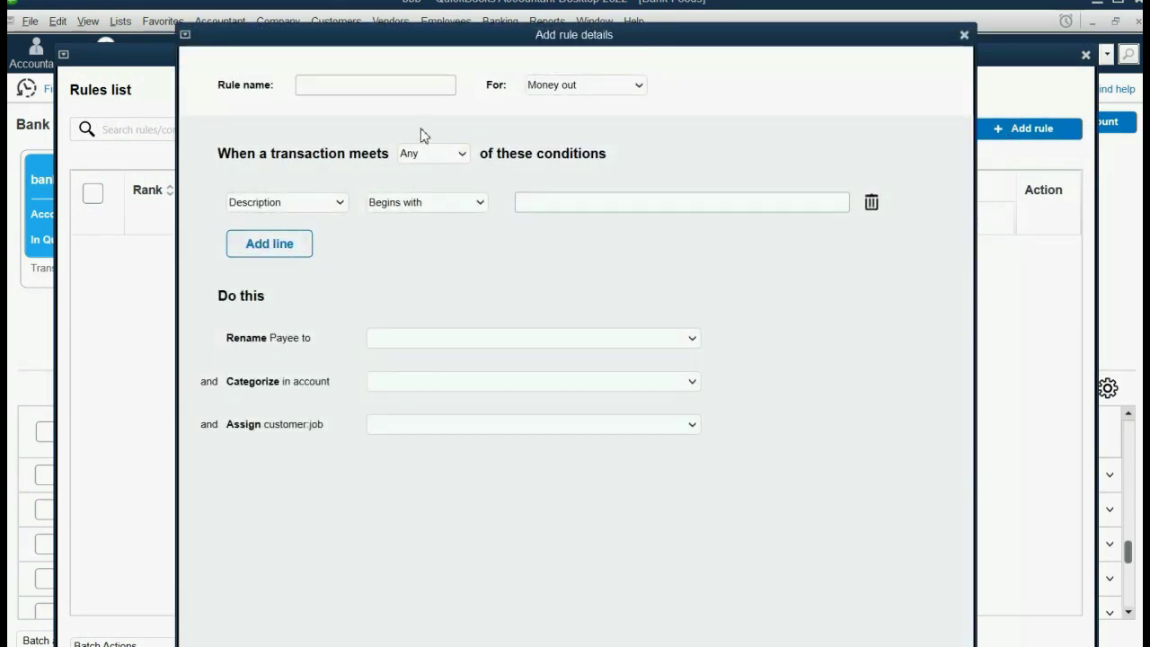
pyautogui.click(406, 87)
pyautogui.write('atm')
pyautogui.moveTo(772, 34); pyautogui.dragTo(772, 4)
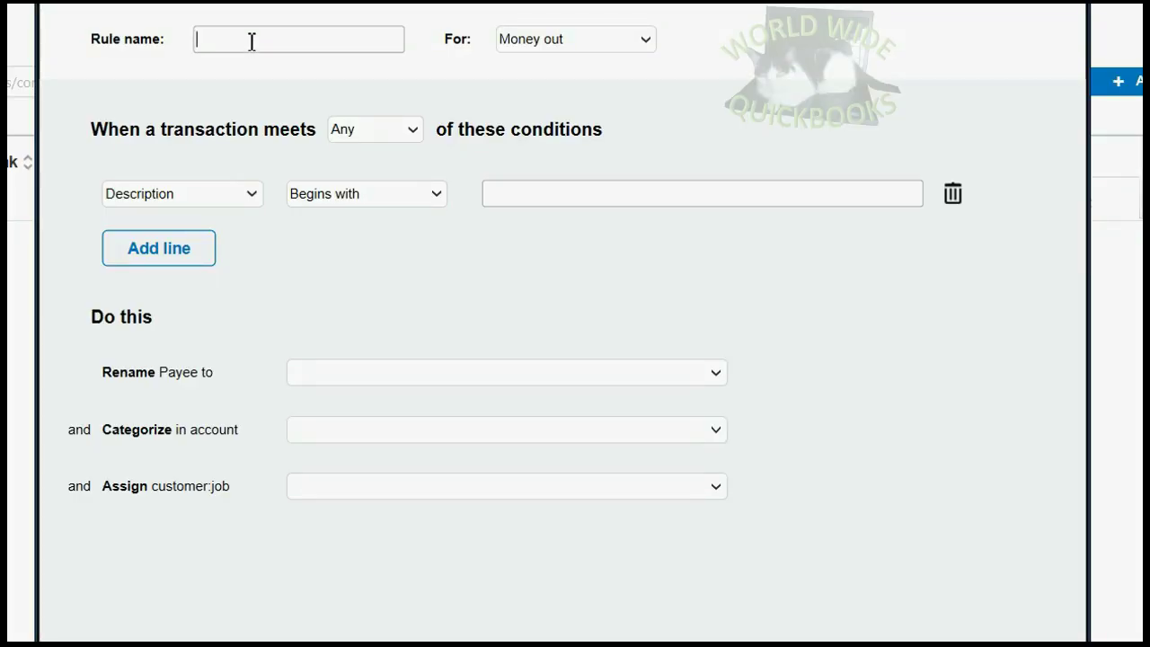
# Name the rule ATM and keep it applying to Money out.
pyautogui.click(251, 41)
pyautogui.write('ATM')
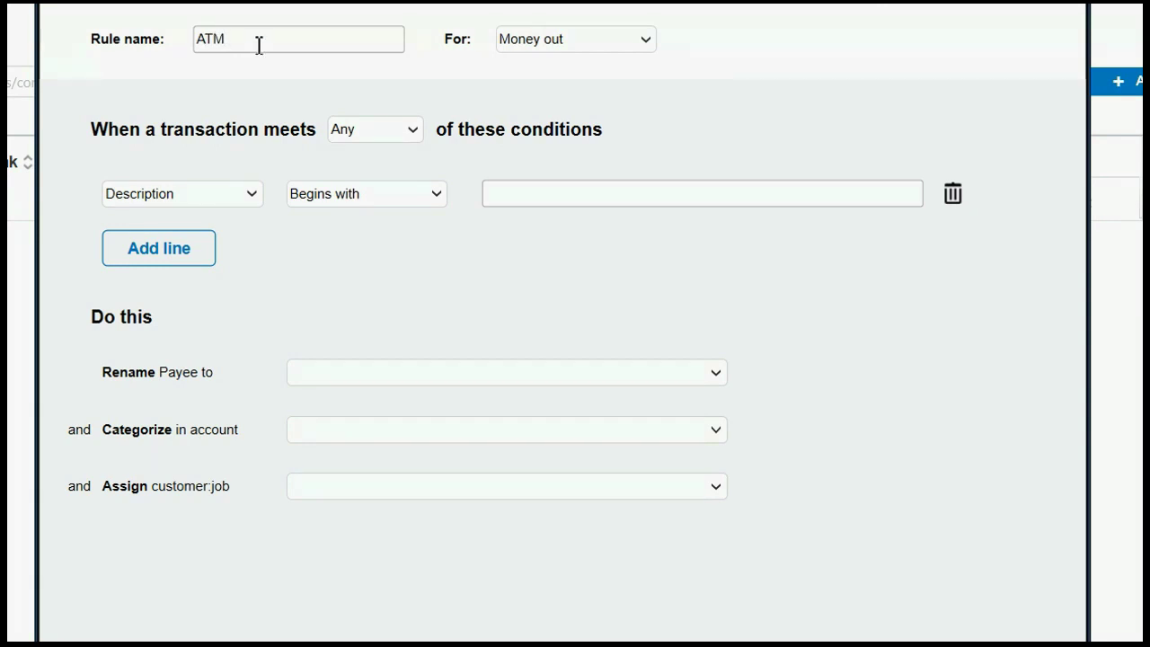
pyautogui.click(560, 47)
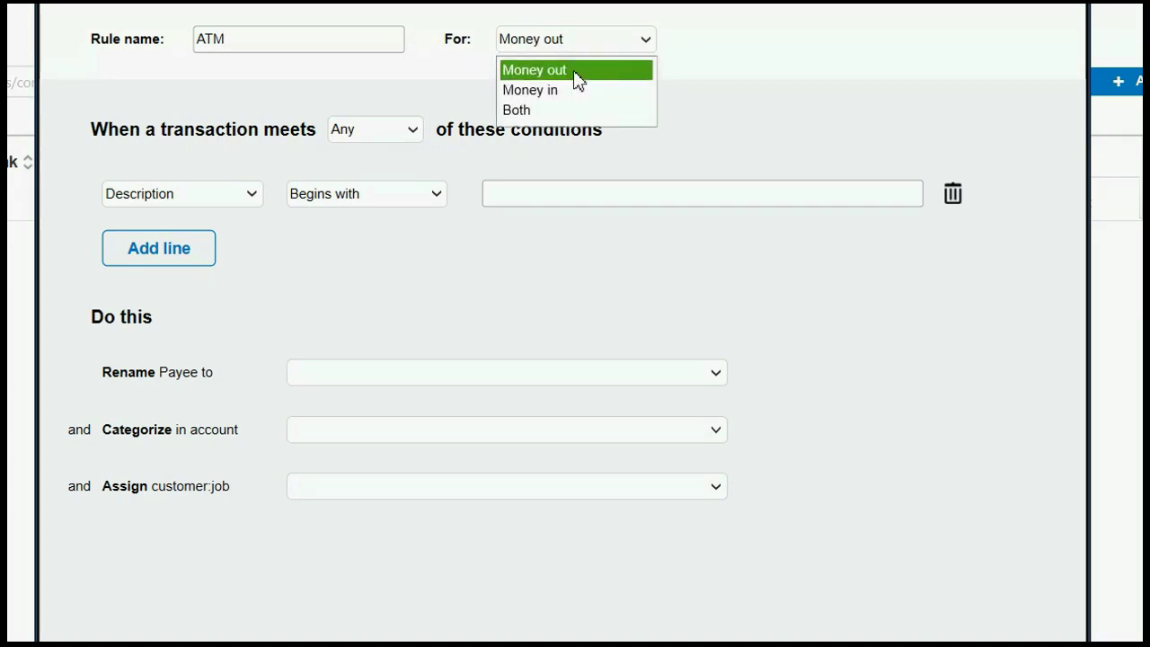
pyautogui.click(574, 72)
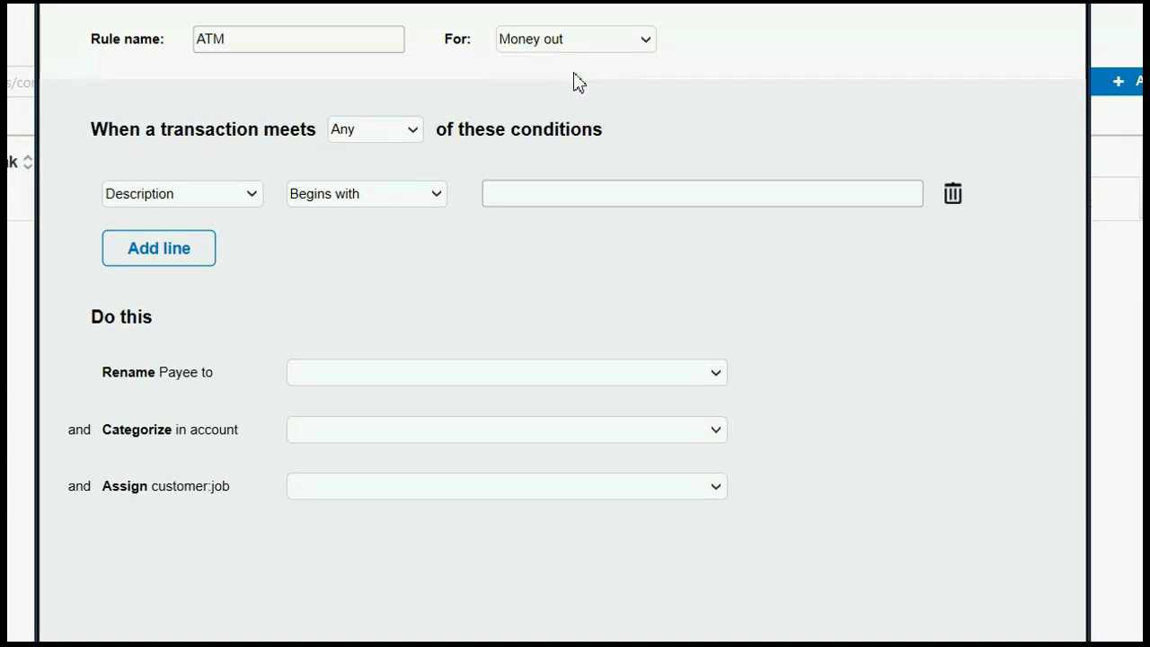
# Leave the conditions on Any and set the first condition to Description begins with ATM.
pyautogui.click(405, 138)
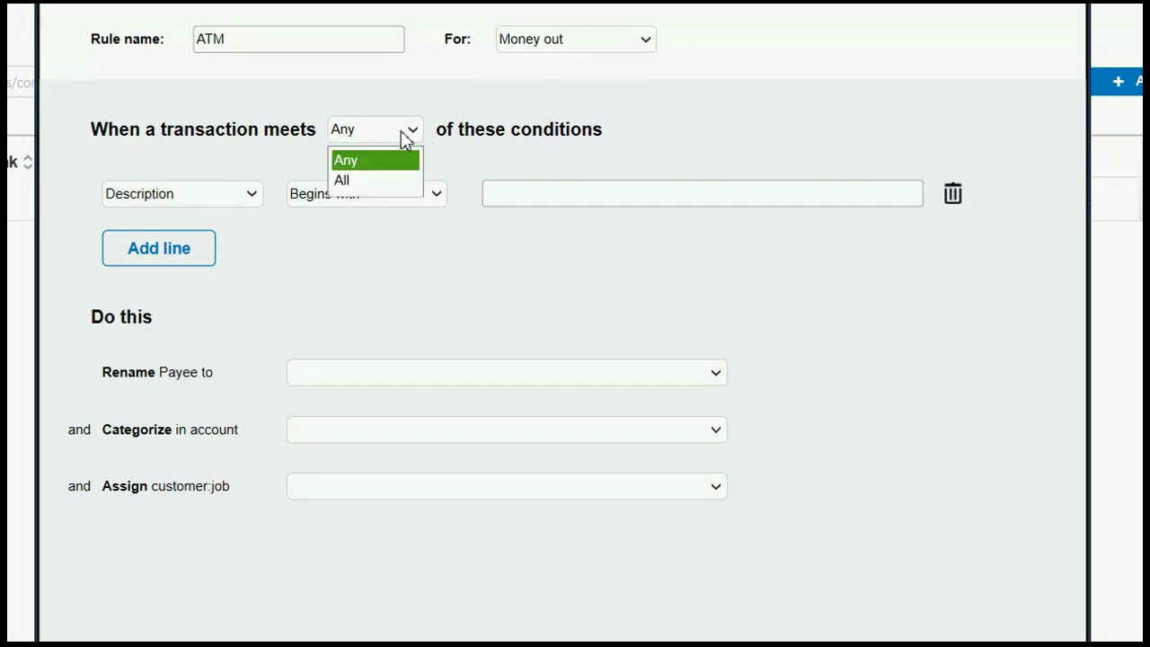
pyautogui.click(406, 137)
pyautogui.click(407, 137)
pyautogui.click(408, 136)
pyautogui.click(409, 137)
pyautogui.click(409, 136)
pyautogui.click(408, 135)
pyautogui.click(406, 137)
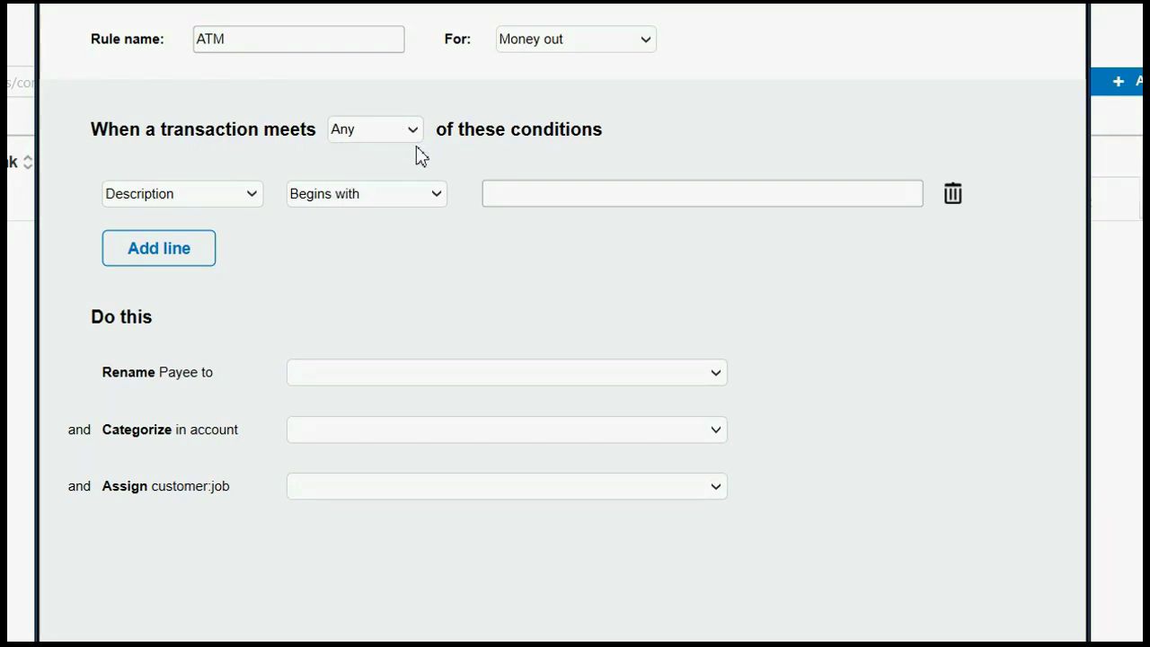
pyautogui.click(494, 196)
pyautogui.write('ATM')
# Add a second condition row reading Description does not contain WITHDRAWALS.
pyautogui.click(170, 257)
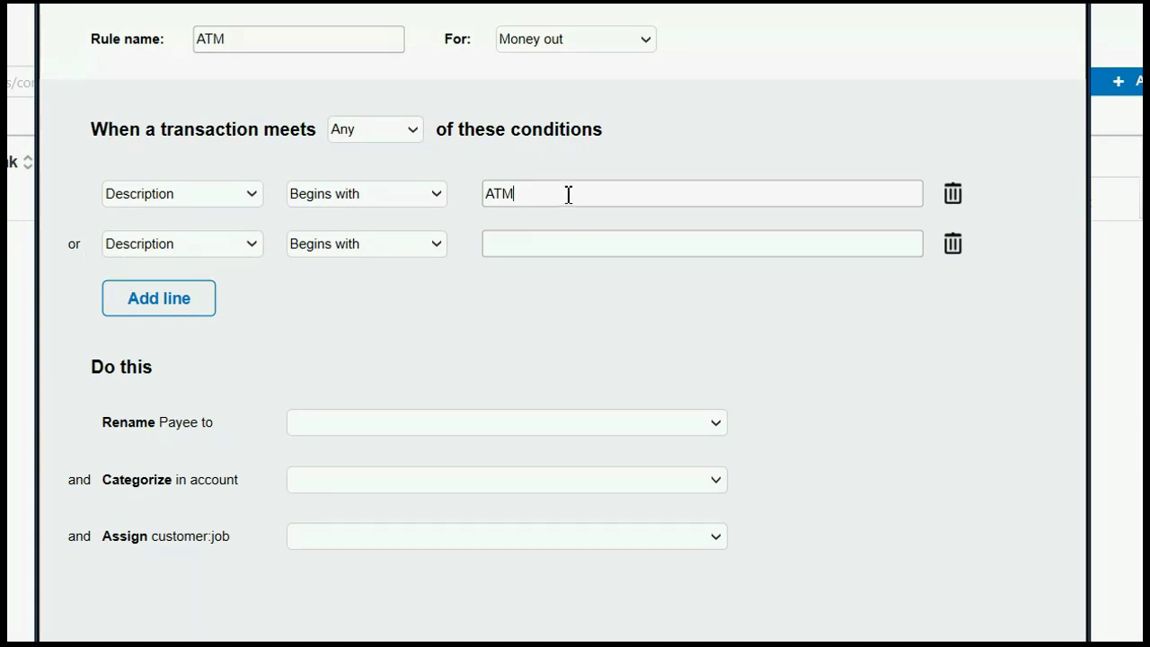
pyautogui.click(573, 251)
pyautogui.click(346, 245)
pyautogui.click(362, 316)
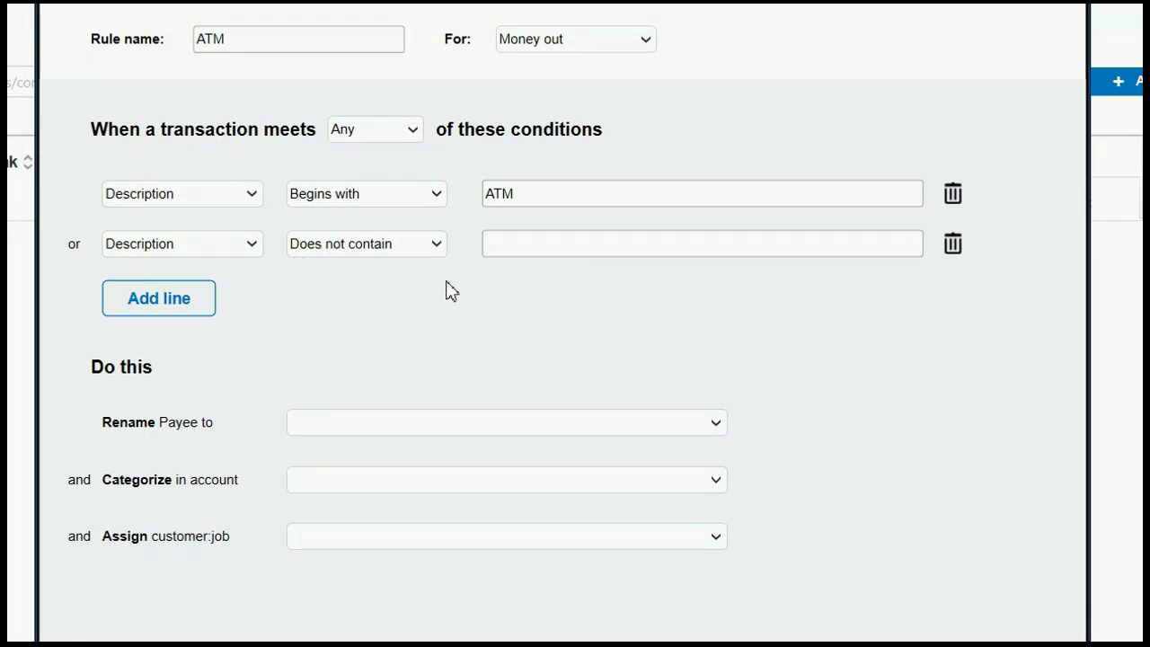
pyautogui.click(531, 246)
pyautogui.write('WITHDRAW')
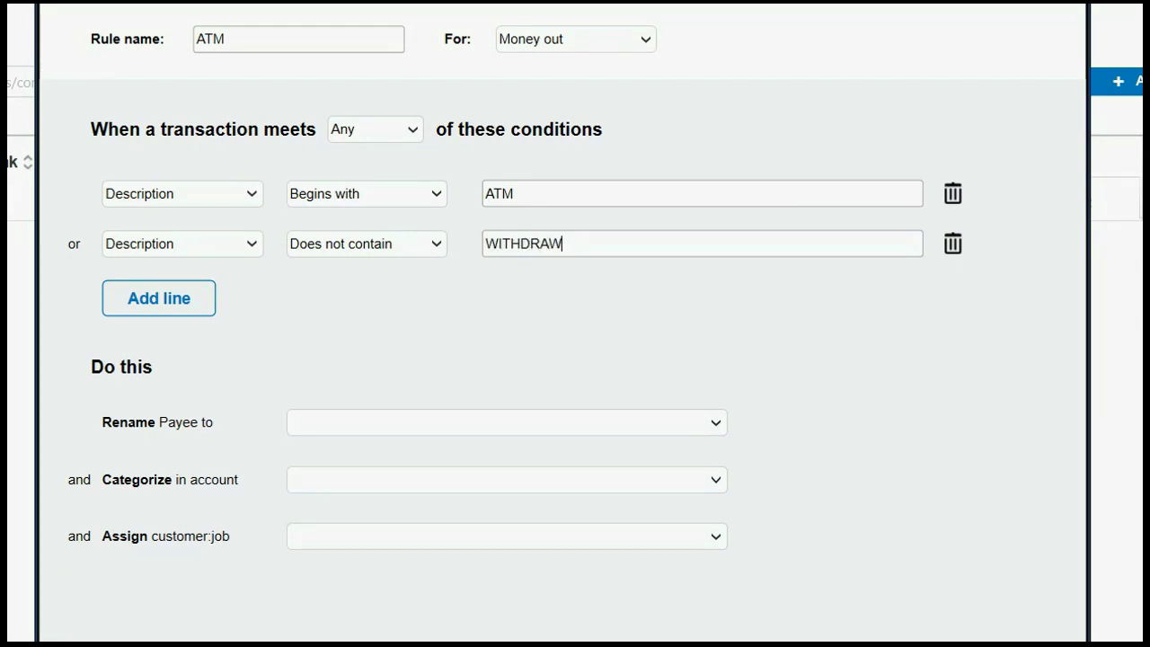
pyautogui.write('ALS')
pyautogui.click(362, 137)
pyautogui.click(365, 139)
pyautogui.click(688, 246)
pyautogui.moveTo(609, 255)
pyautogui.mouseDown()
pyautogui.moveTo(488, 250)
pyautogui.moveTo(592, 245)
pyautogui.mouseUp()
# Change 'When a transaction meets' from Any to All conditions.
pyautogui.click(404, 141)
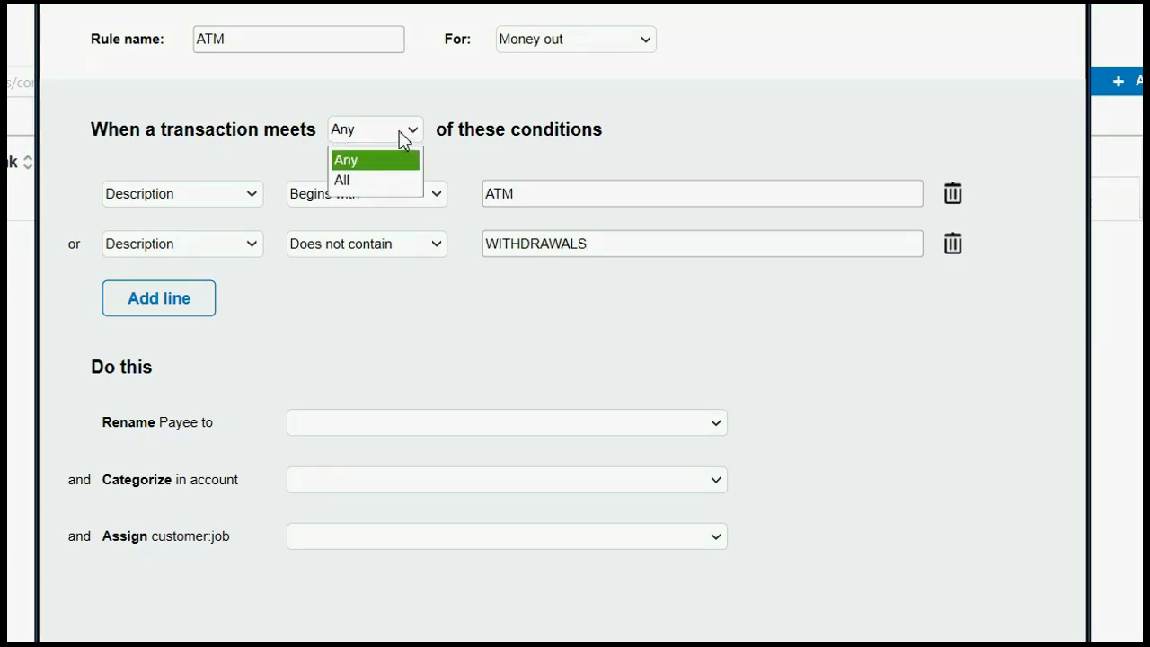
pyautogui.click(388, 182)
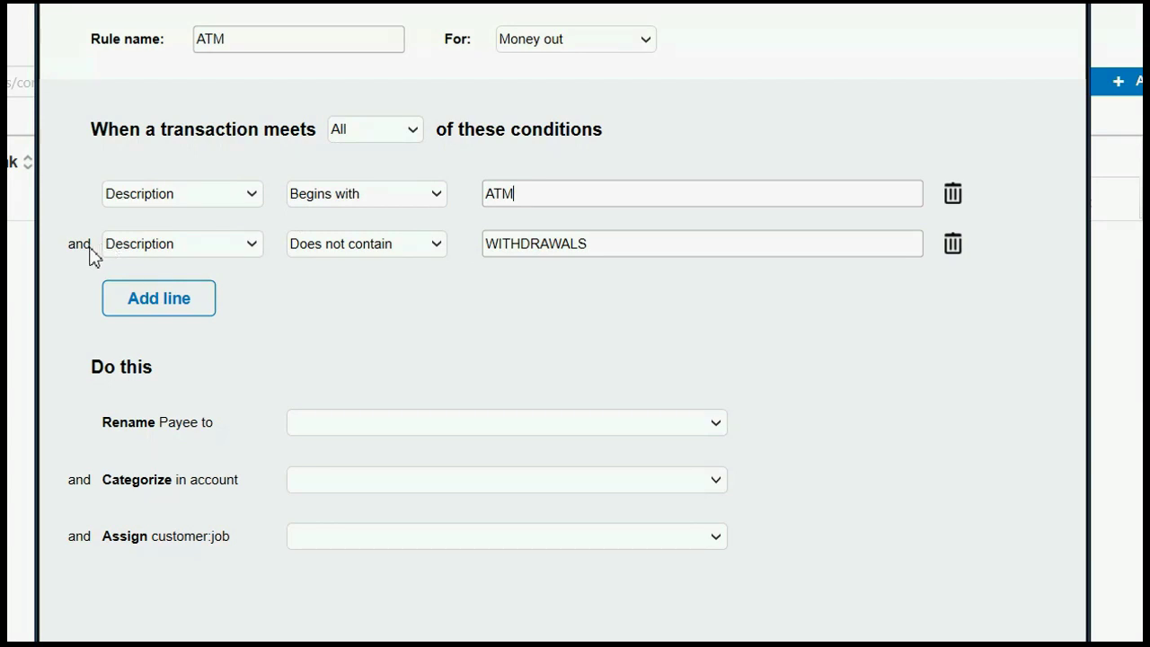
pyautogui.click(646, 252)
pyautogui.click(374, 134)
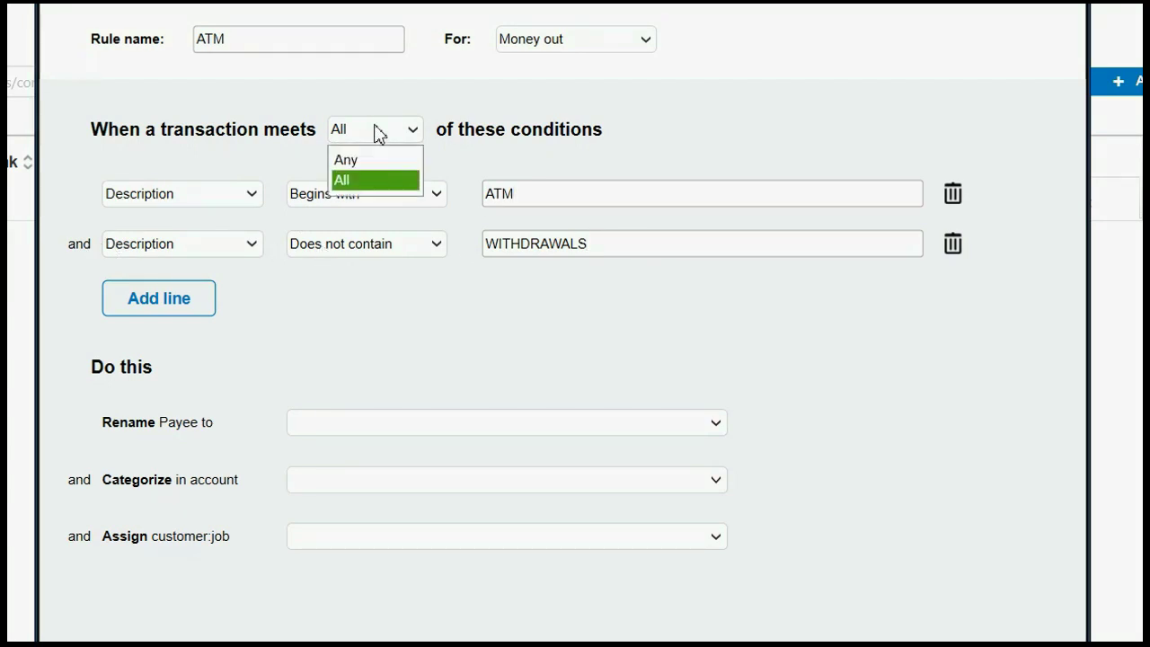
pyautogui.click(368, 185)
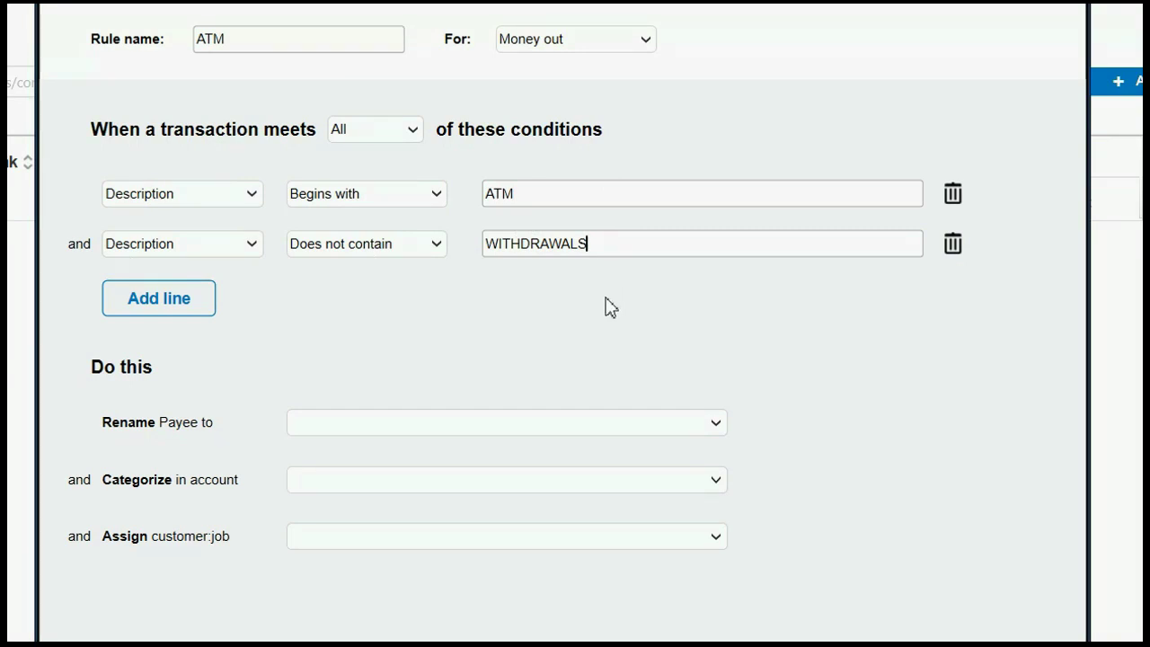
pyautogui.click(307, 50)
# Review the Begins with ATM and Does not contain WITHDRAWALS conditions and the Rename payee list.
pyautogui.click(531, 199)
pyautogui.click(438, 246)
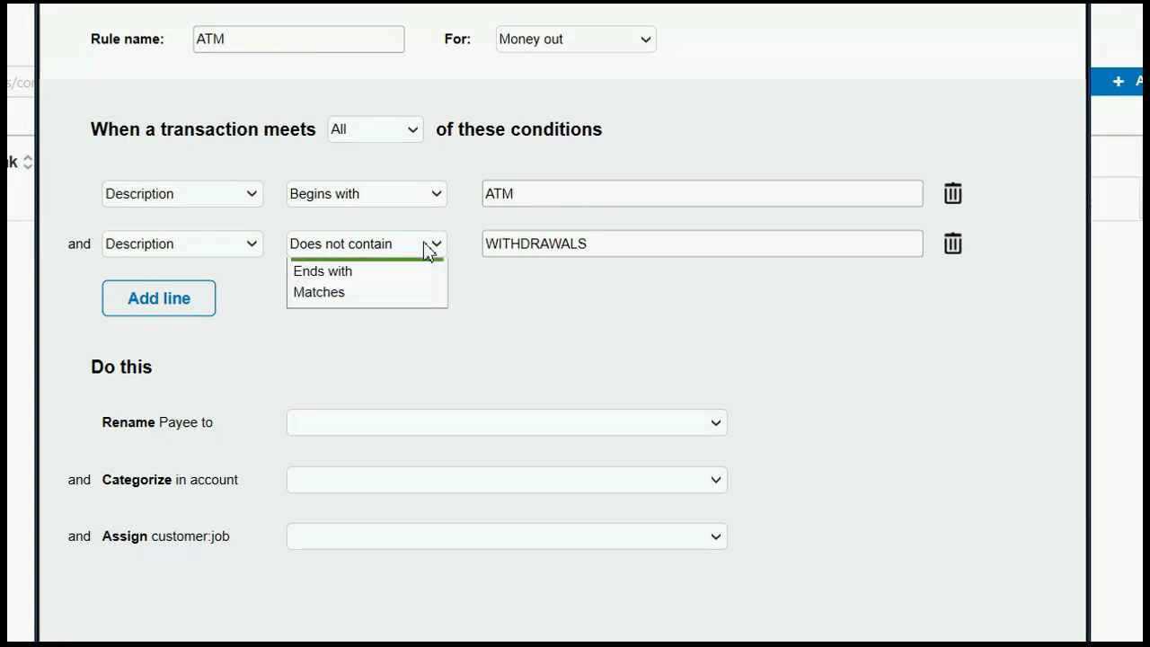
pyautogui.click(432, 246)
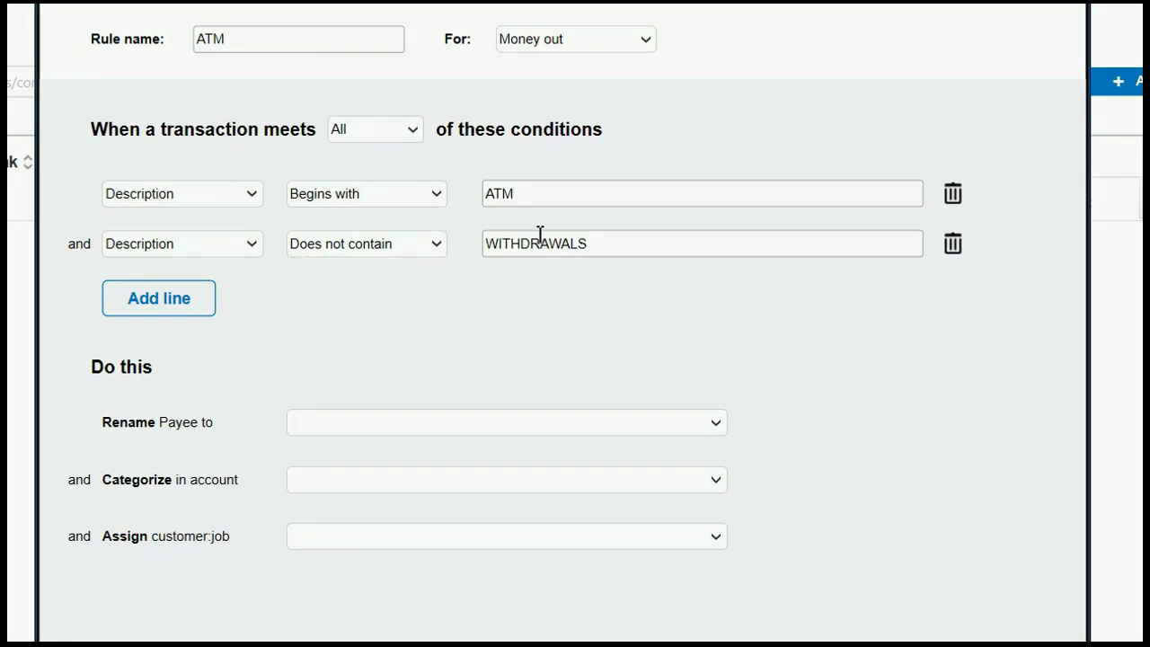
pyautogui.click(628, 249)
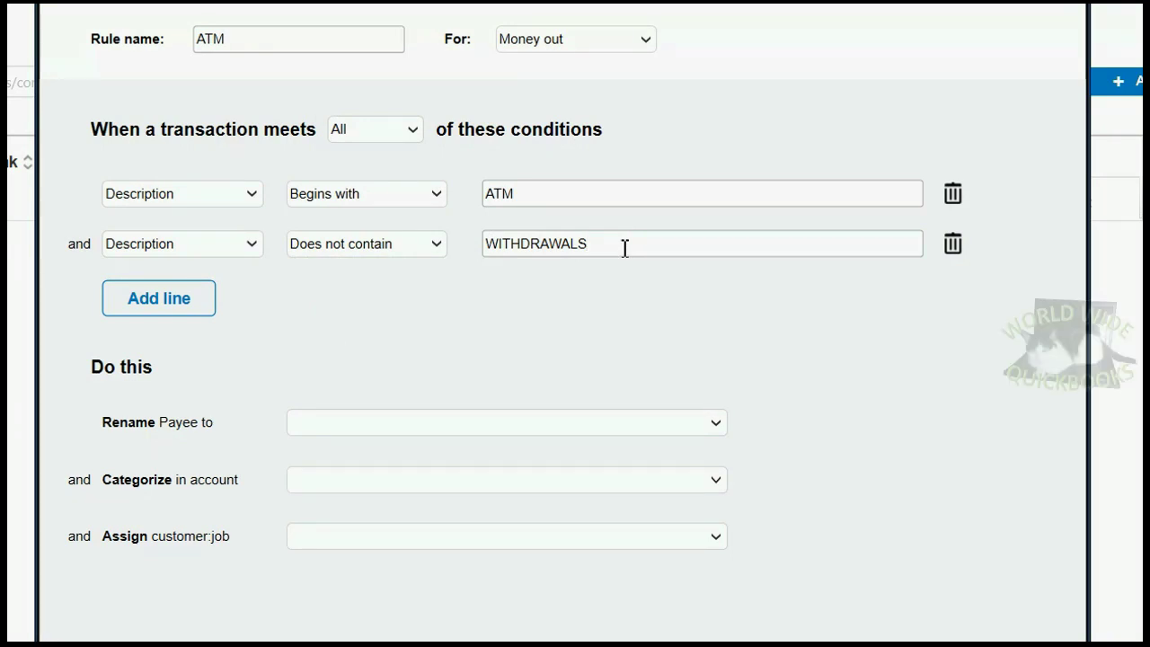
pyautogui.click(716, 426)
pyautogui.click(715, 426)
# Set the rule actions: payee STAPLES, account SUPPLIES EXP, and the Eddy customer job.
pyautogui.click(716, 424)
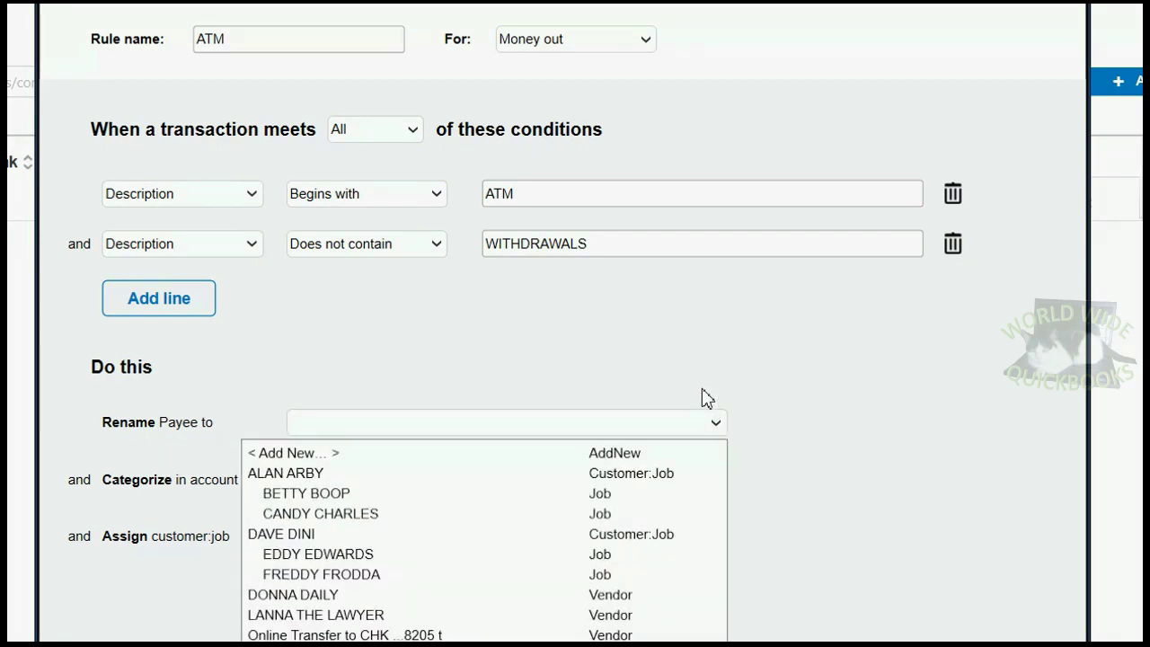
pyautogui.write('STAPLES')
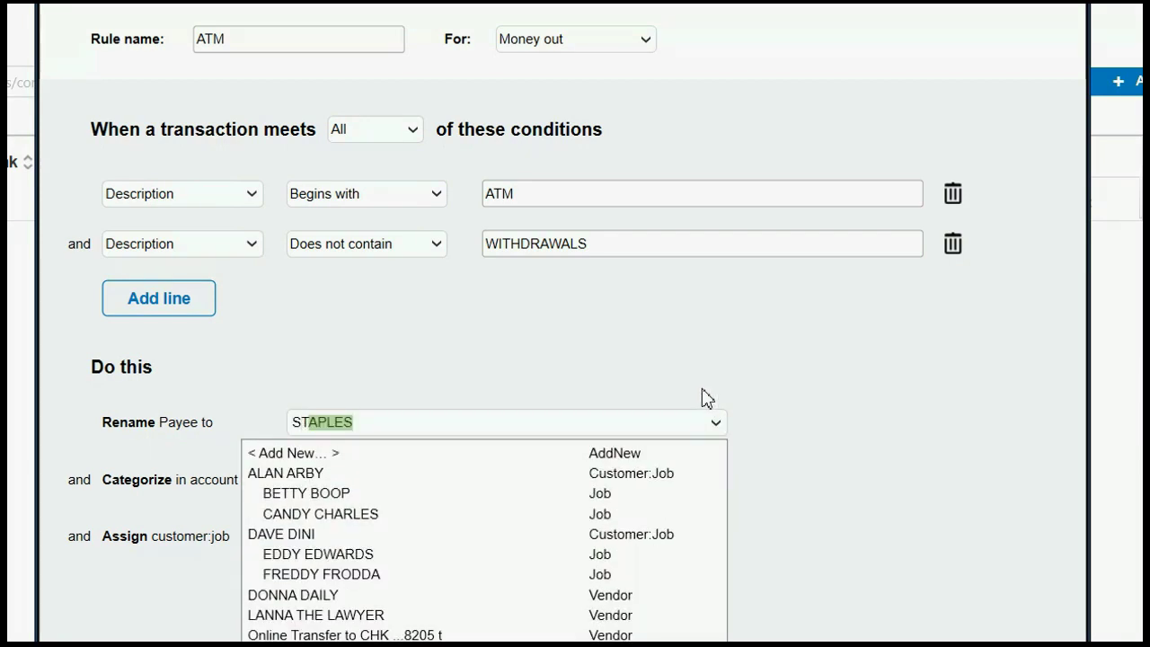
pyautogui.press('Tab')
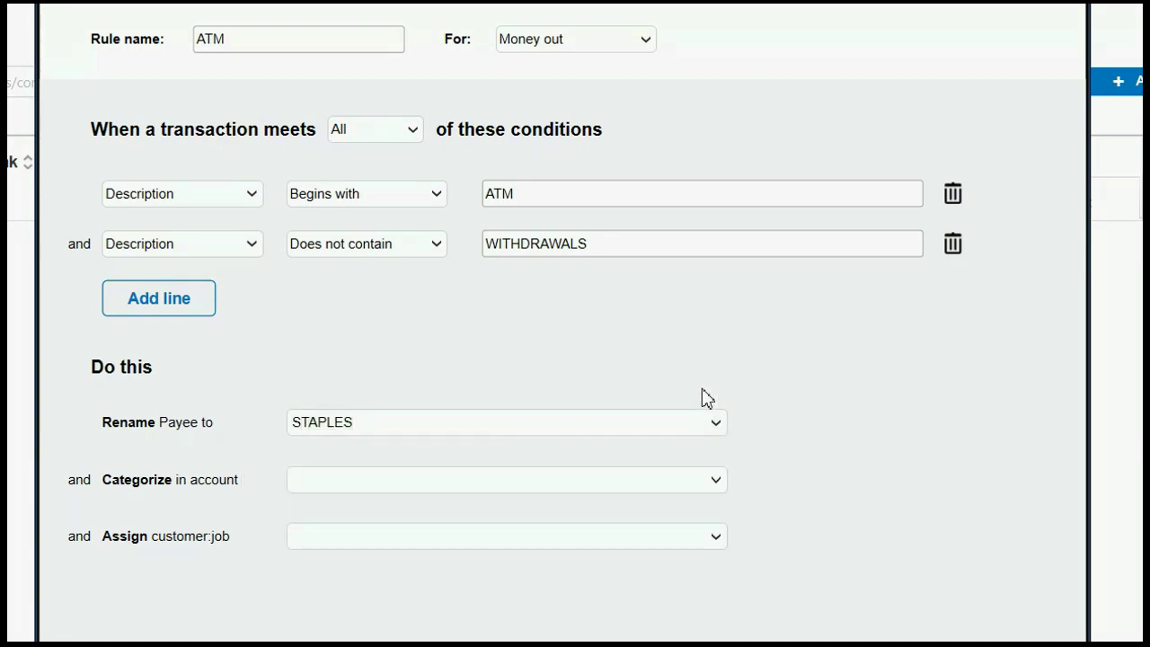
pyautogui.write('SUPPLIES EXP')
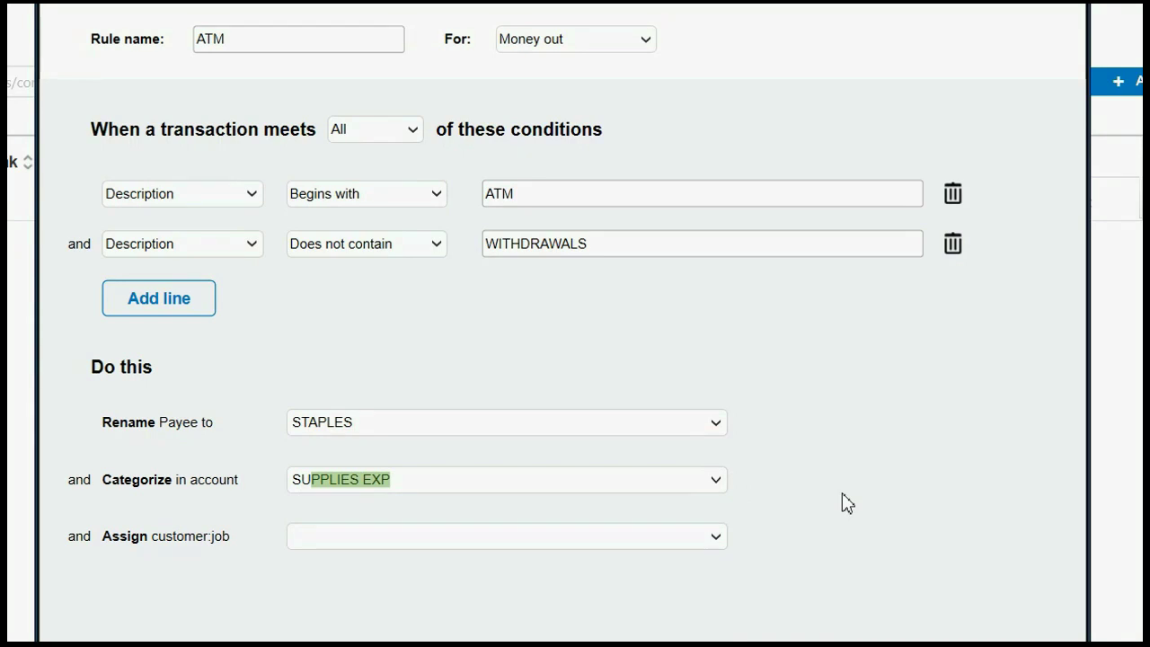
pyautogui.click(680, 545)
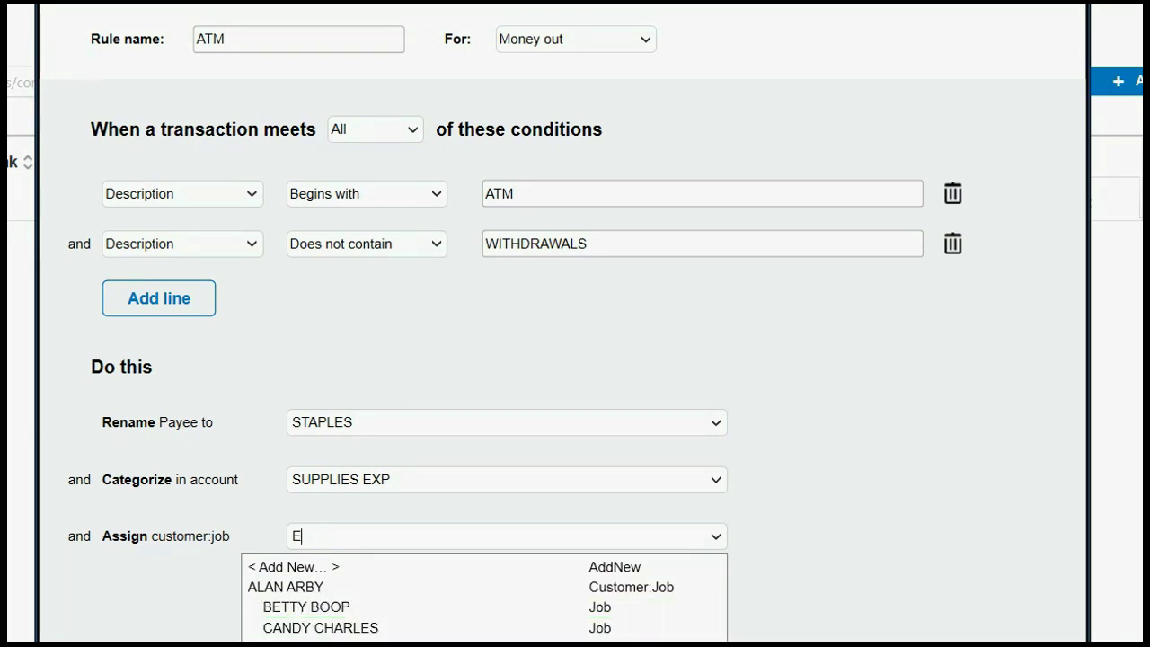
pyautogui.press('Return')
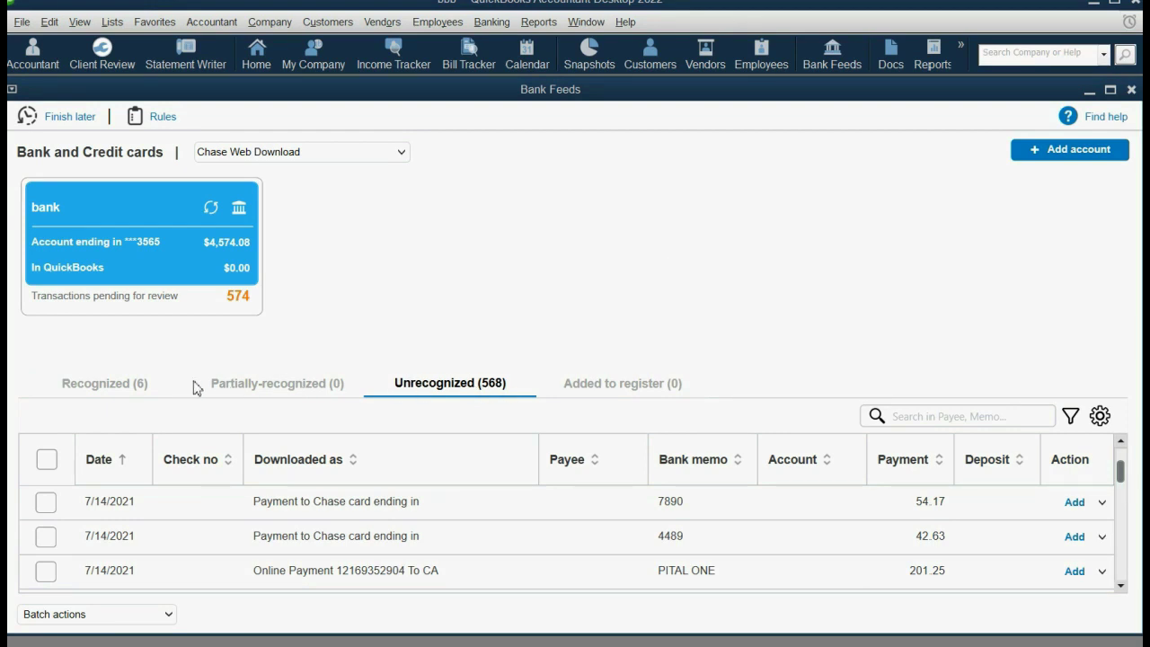
# Toggle between Recognized (6) and Unrecognized (568), ending on the six STAPLES transactions with Rule Applied ATM2.
pyautogui.click(123, 384)
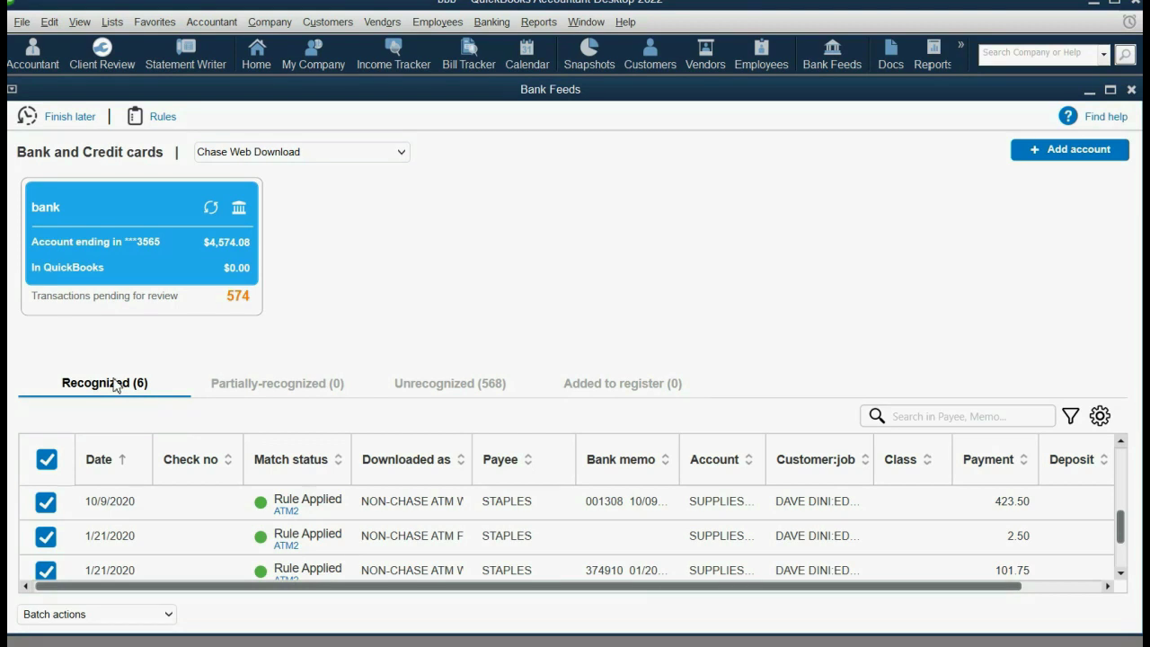
pyautogui.click(406, 387)
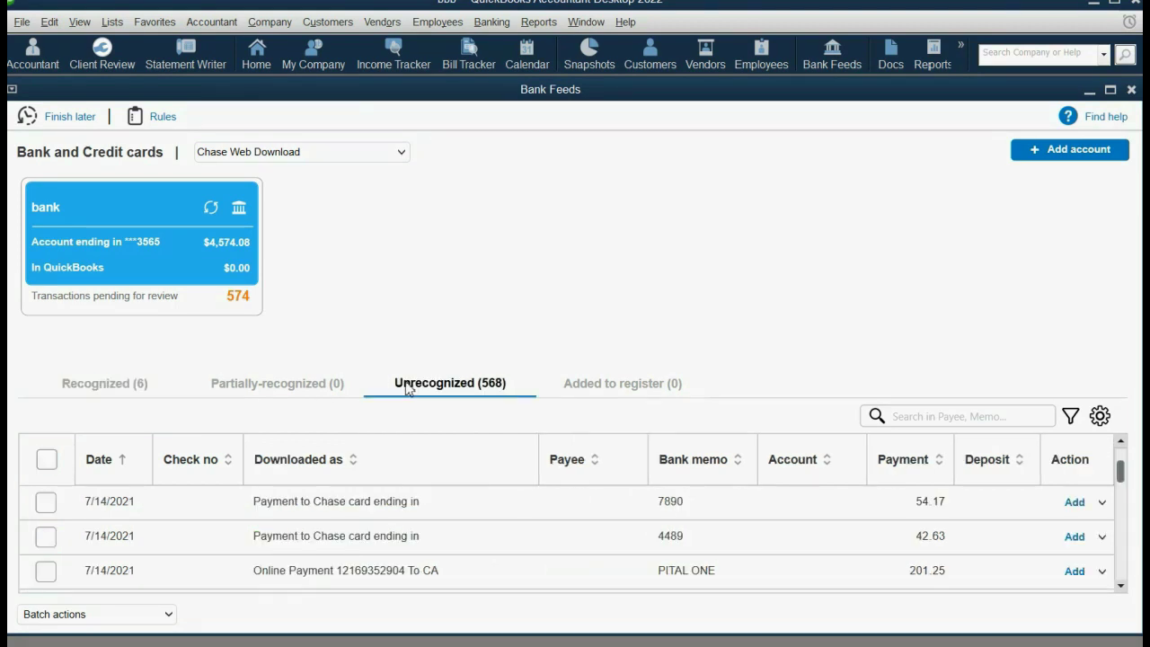
pyautogui.scroll(-10, 483, 539)
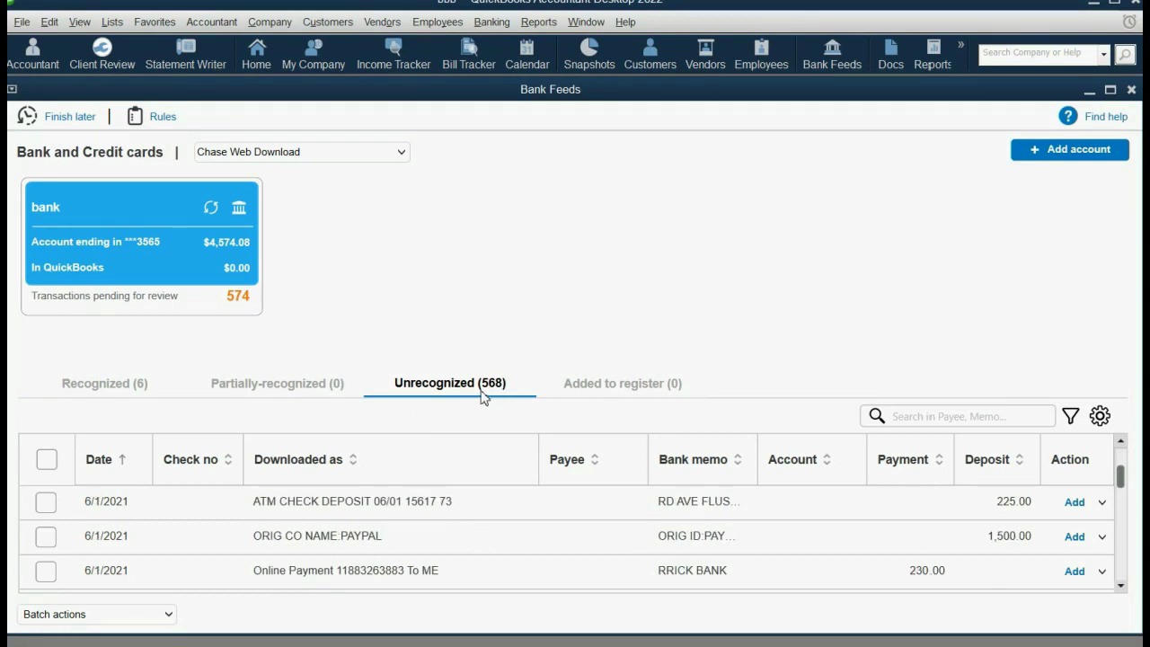
pyautogui.click(121, 386)
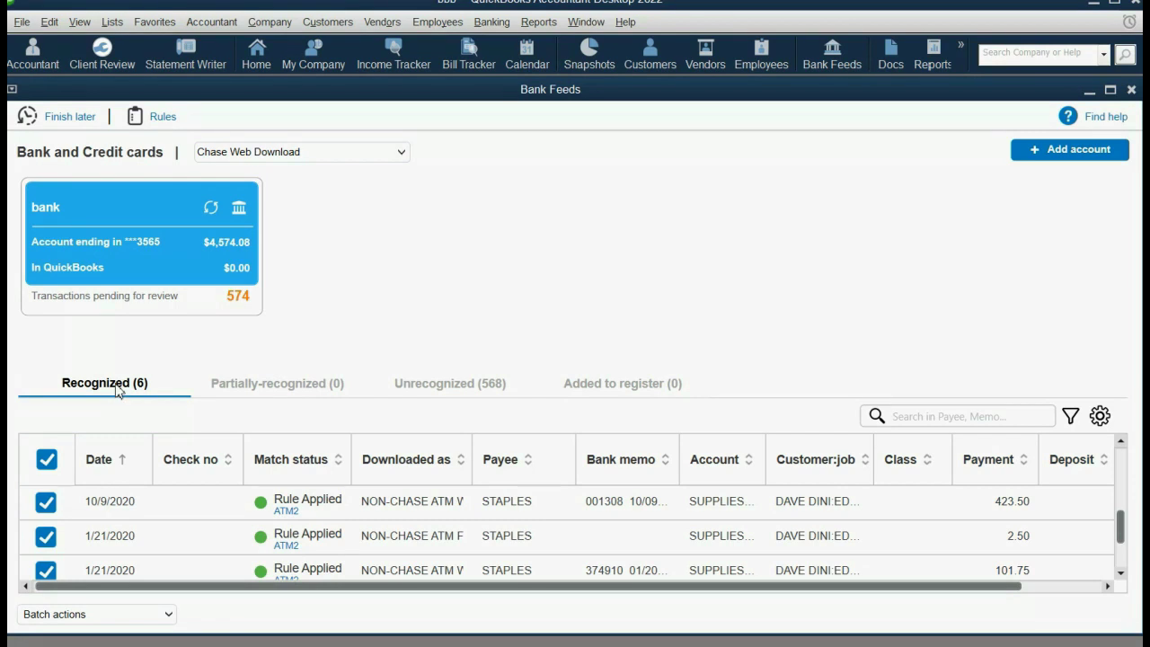
pyautogui.click(446, 388)
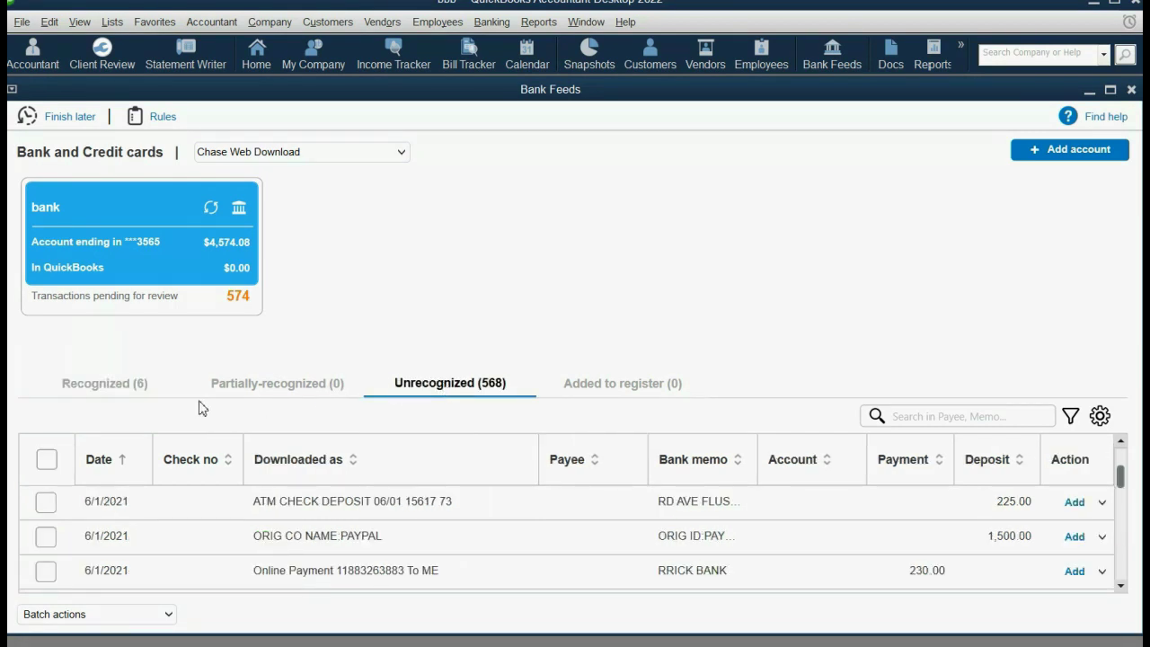
pyautogui.click(124, 385)
# Deselect and reselect all six recognized transactions, then maximize the Bank Feeds window.
pyautogui.scroll(-1, 141, 487)
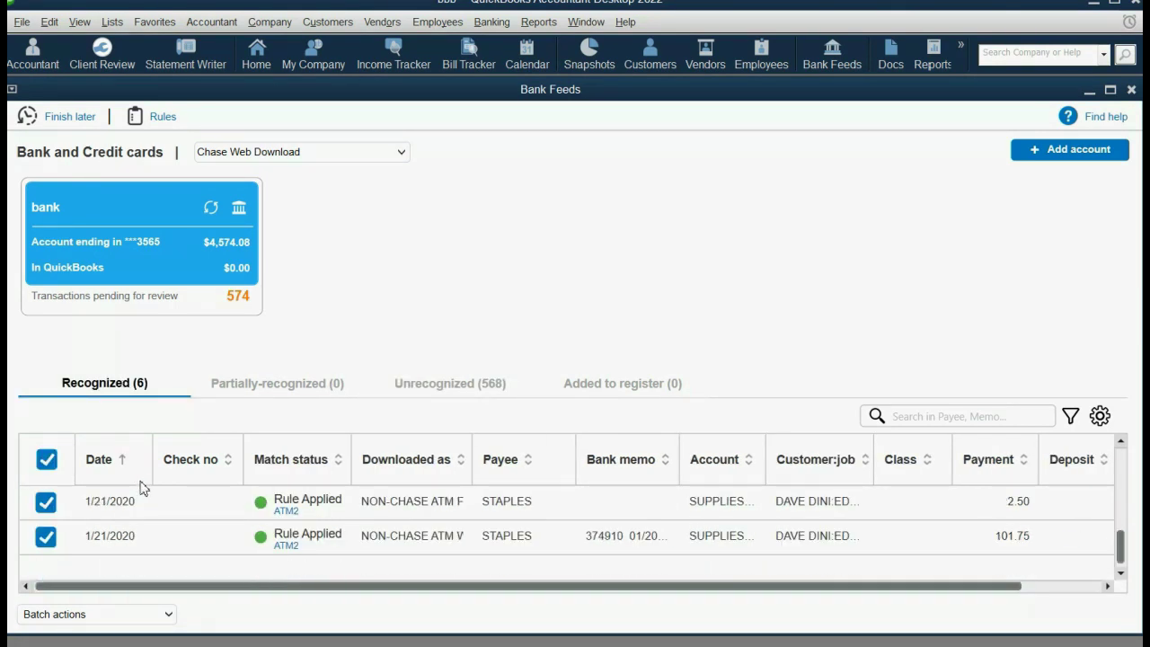
pyautogui.click(48, 461)
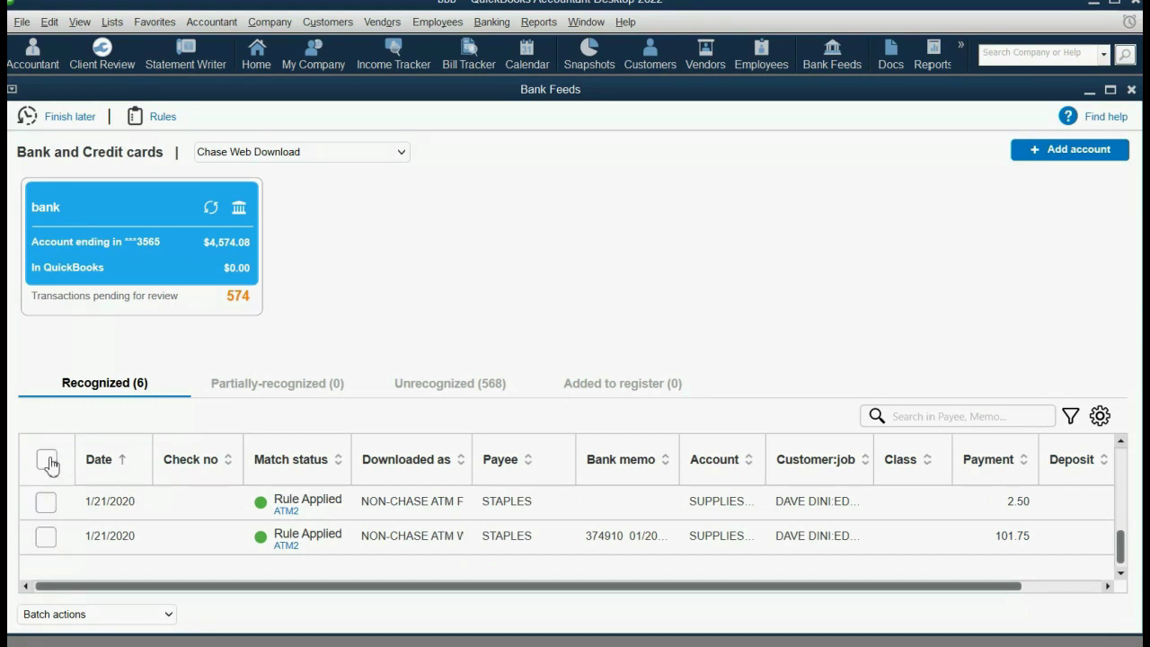
pyautogui.click(50, 461)
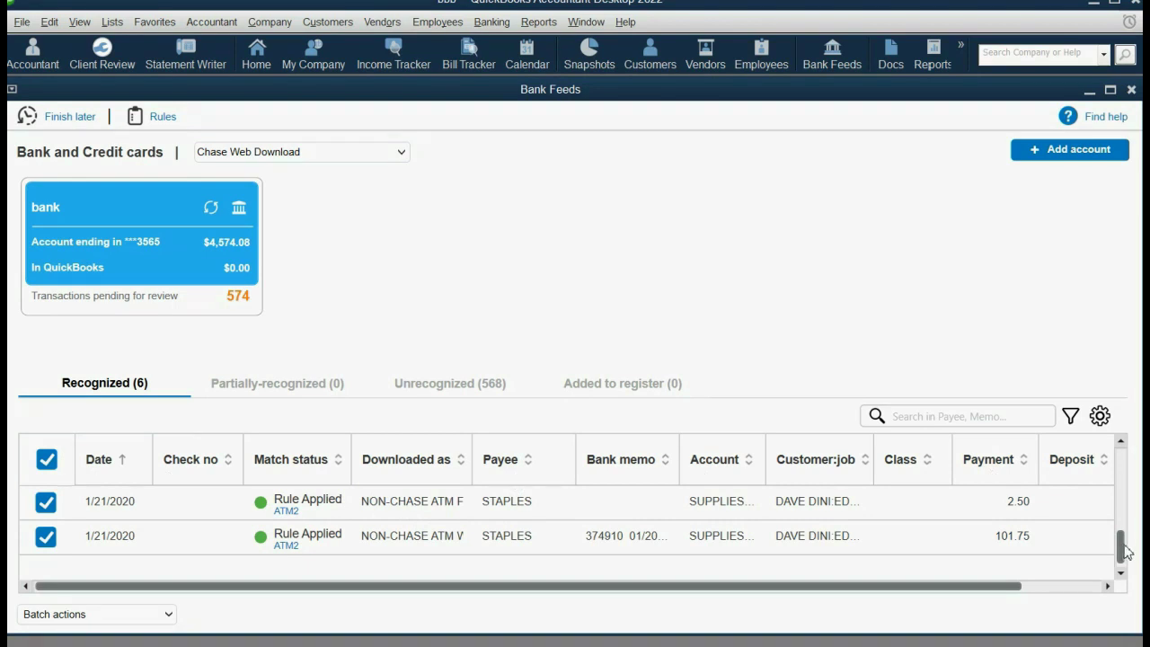
pyautogui.moveTo(1124, 546); pyautogui.dragTo(1089, 519)
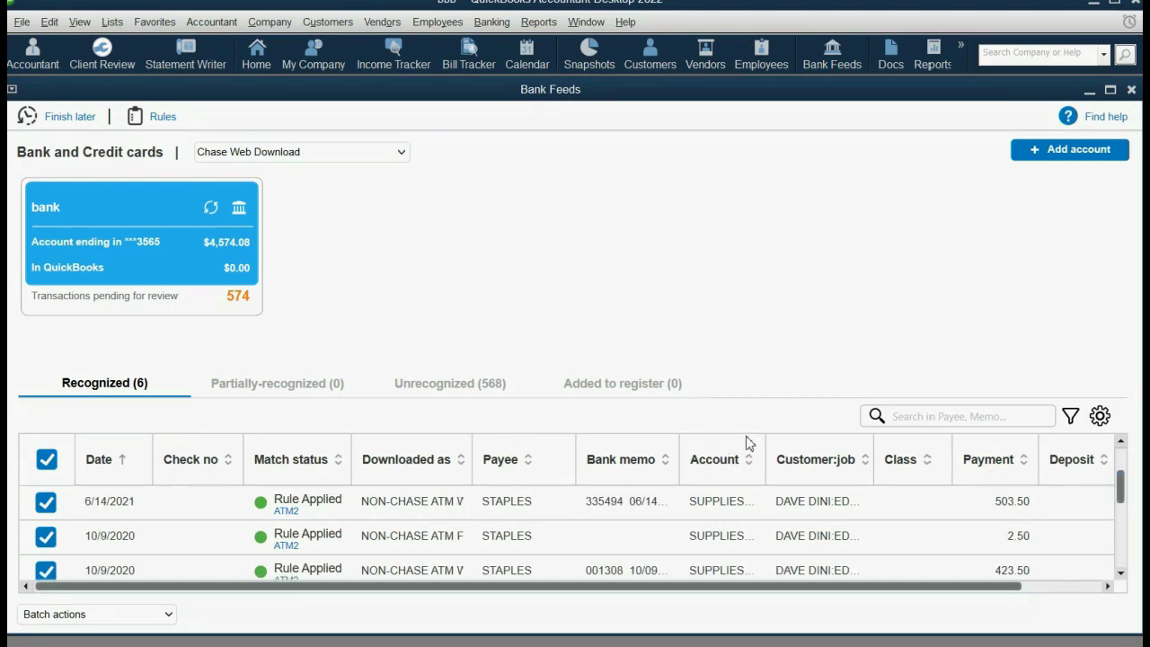
pyautogui.moveTo(1121, 490); pyautogui.dragTo(1018, 503)
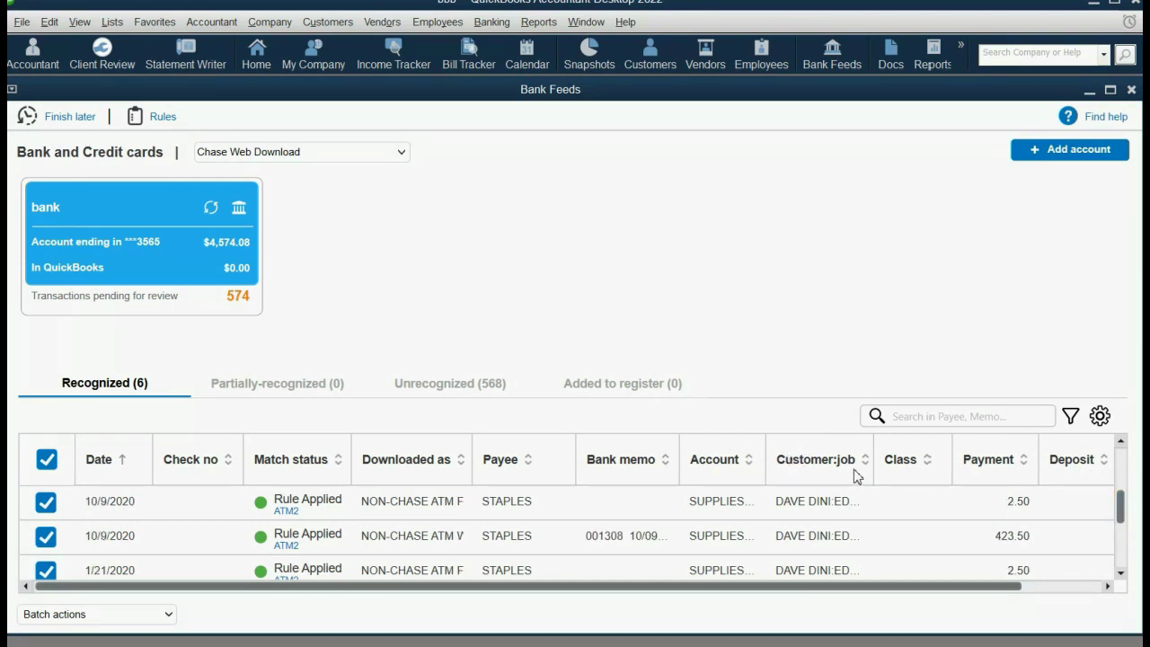
pyautogui.scroll(-2, 816, 510)
pyautogui.scroll(3, 811, 515)
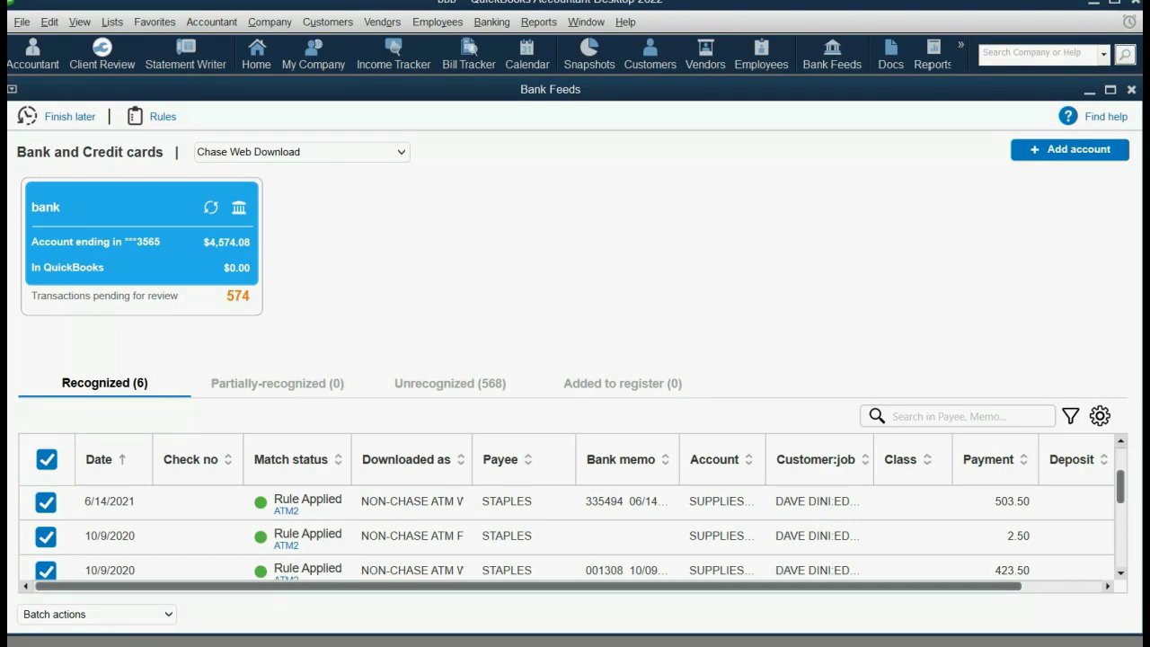
pyautogui.click(1113, 3)
# Widen the Downloaded as and Account columns, scrolling through the six ATM withdrawal rows.
pyautogui.click(1021, 80)
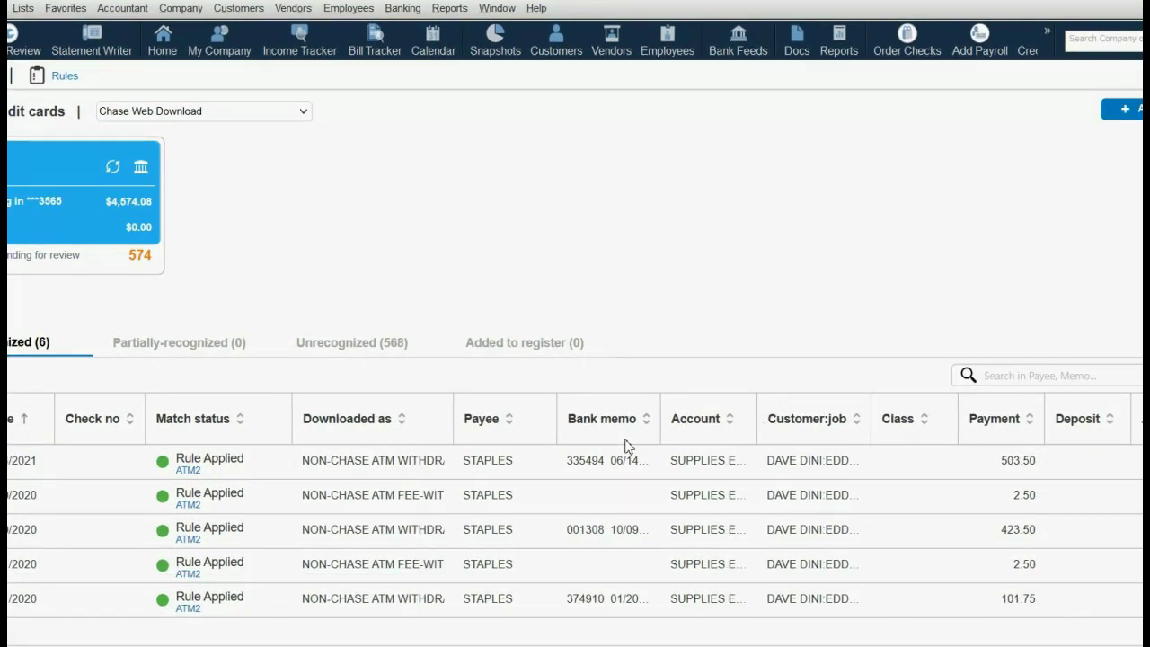
pyautogui.moveTo(454, 418); pyautogui.dragTo(473, 419)
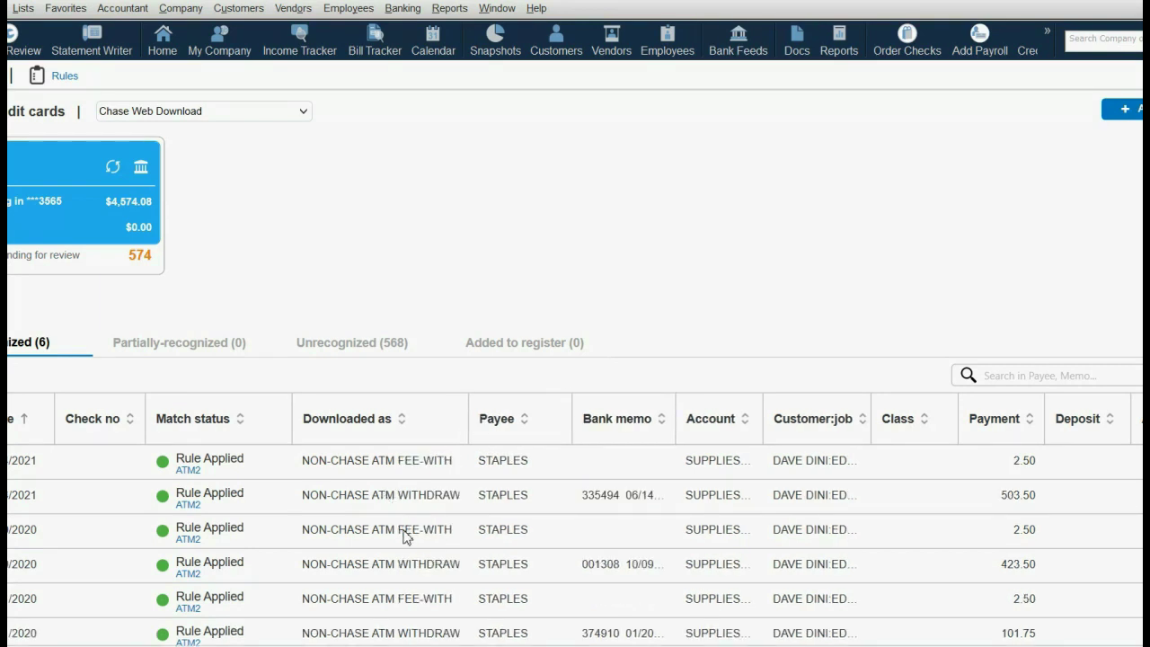
pyautogui.scroll(1, 404, 536)
pyautogui.scroll(-1, 404, 536)
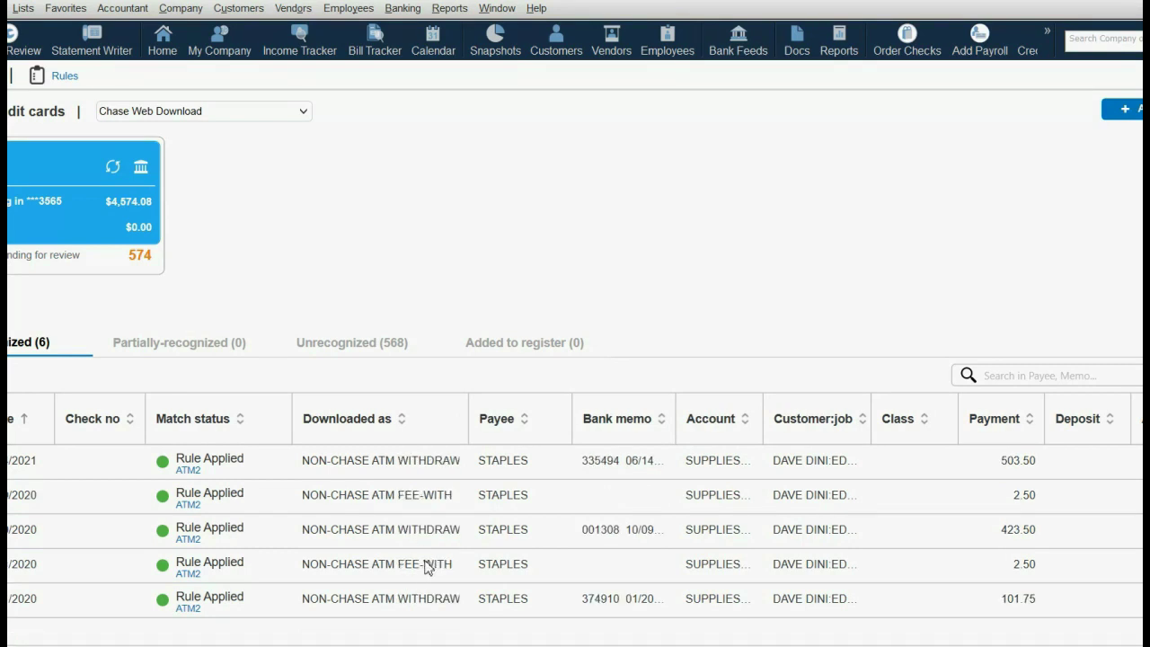
pyautogui.scroll(1, 422, 551)
pyautogui.scroll(-1, 423, 552)
pyautogui.scroll(1, 422, 551)
pyautogui.scroll(-1, 429, 539)
pyautogui.scroll(1, 419, 569)
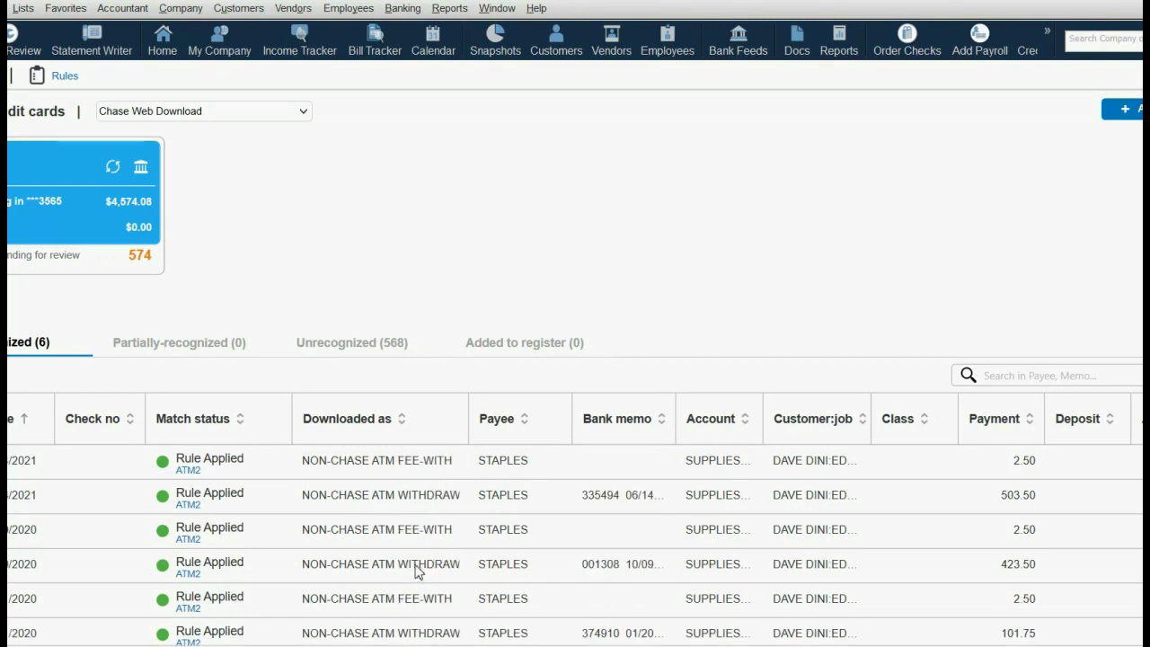
pyautogui.scroll(-1, 419, 569)
pyautogui.scroll(1, 416, 568)
pyautogui.scroll(-1, 417, 570)
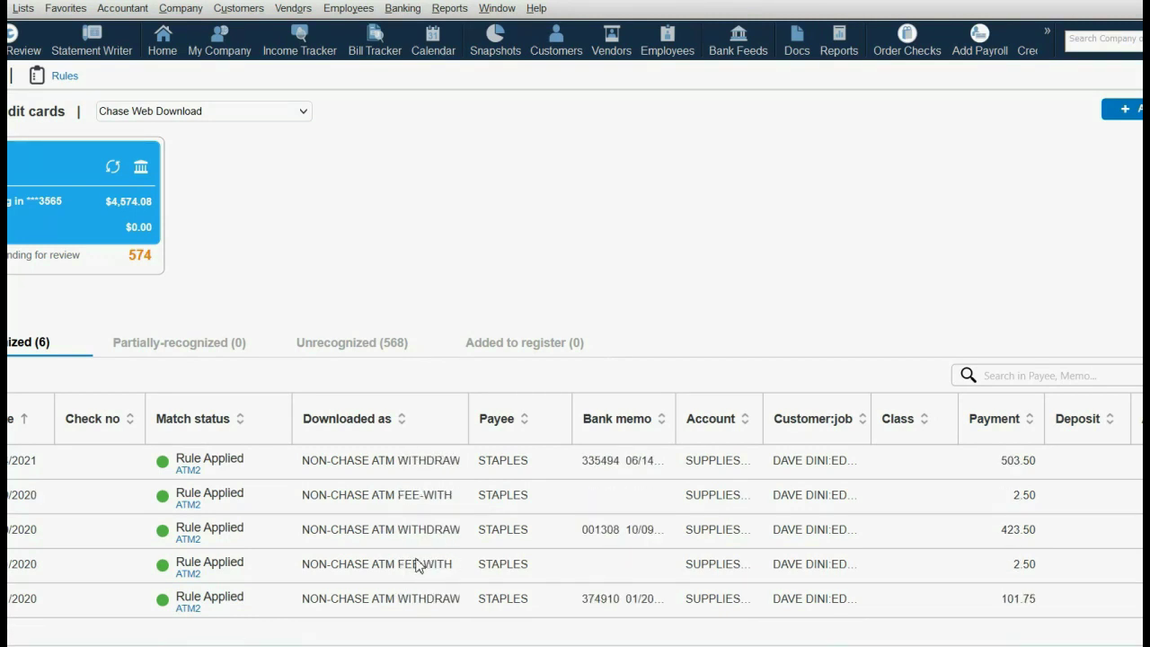
pyautogui.scroll(1, 417, 570)
pyautogui.scroll(-1, 417, 571)
pyautogui.scroll(1, 417, 571)
pyautogui.scroll(-1, 417, 565)
pyautogui.moveTo(765, 404); pyautogui.dragTo(783, 404)
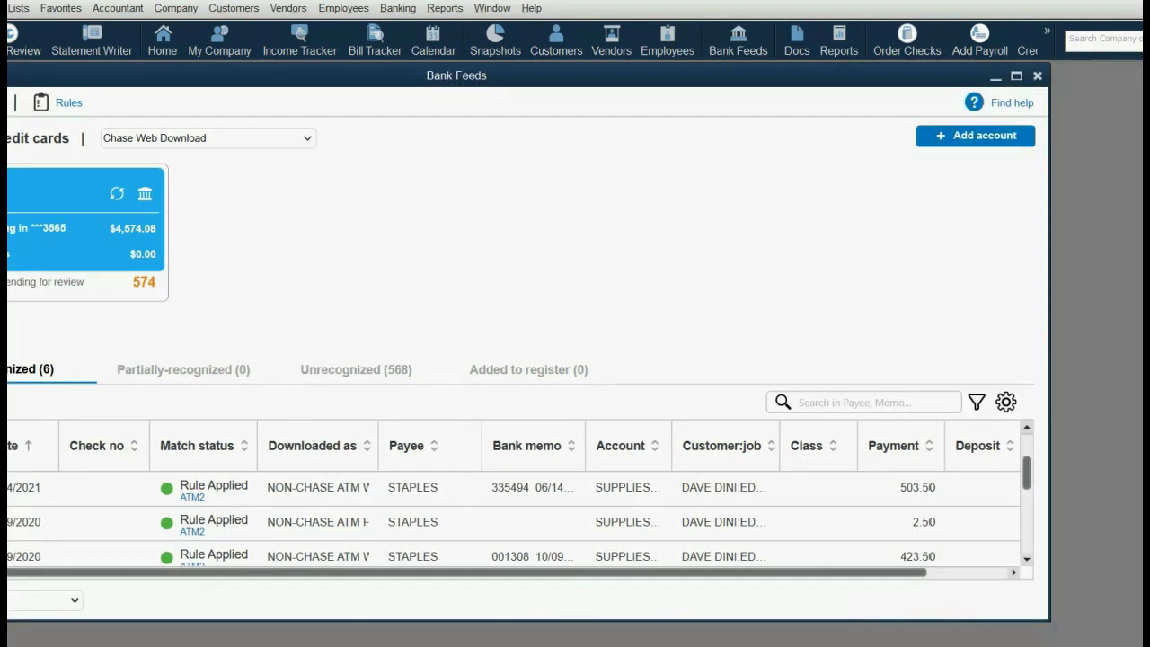
# Shift and widen the Bank Feeds window, then widen the Customer:job column.
pyautogui.moveTo(905, 81); pyautogui.dragTo(920, 79)
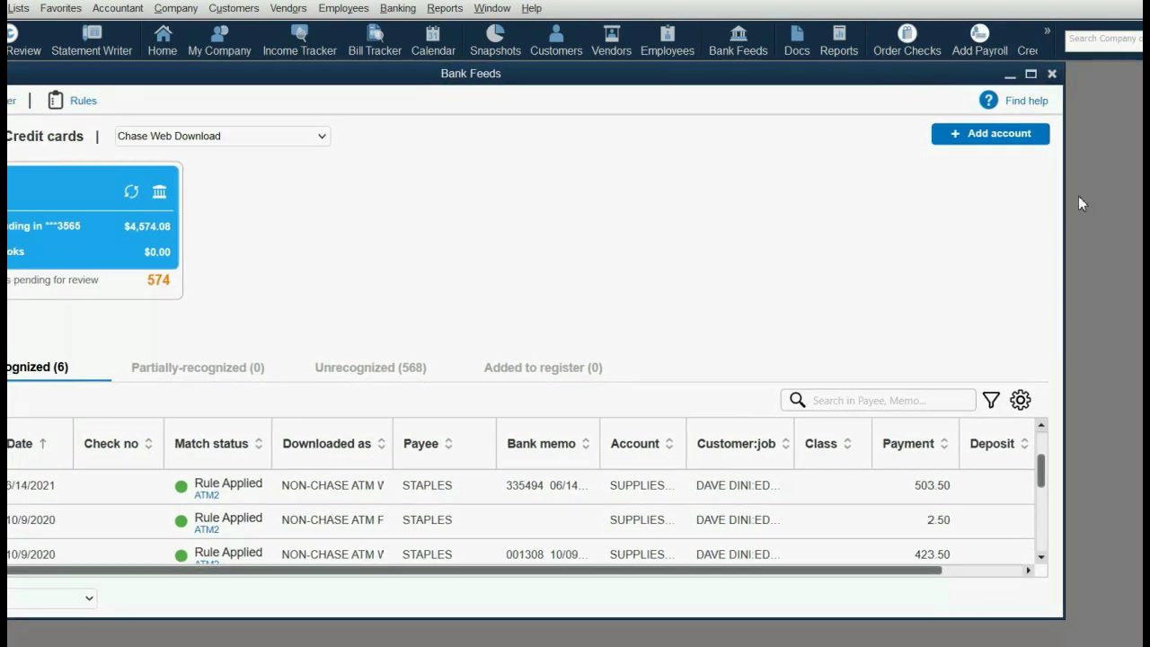
pyautogui.moveTo(1065, 197); pyautogui.dragTo(1149, 197)
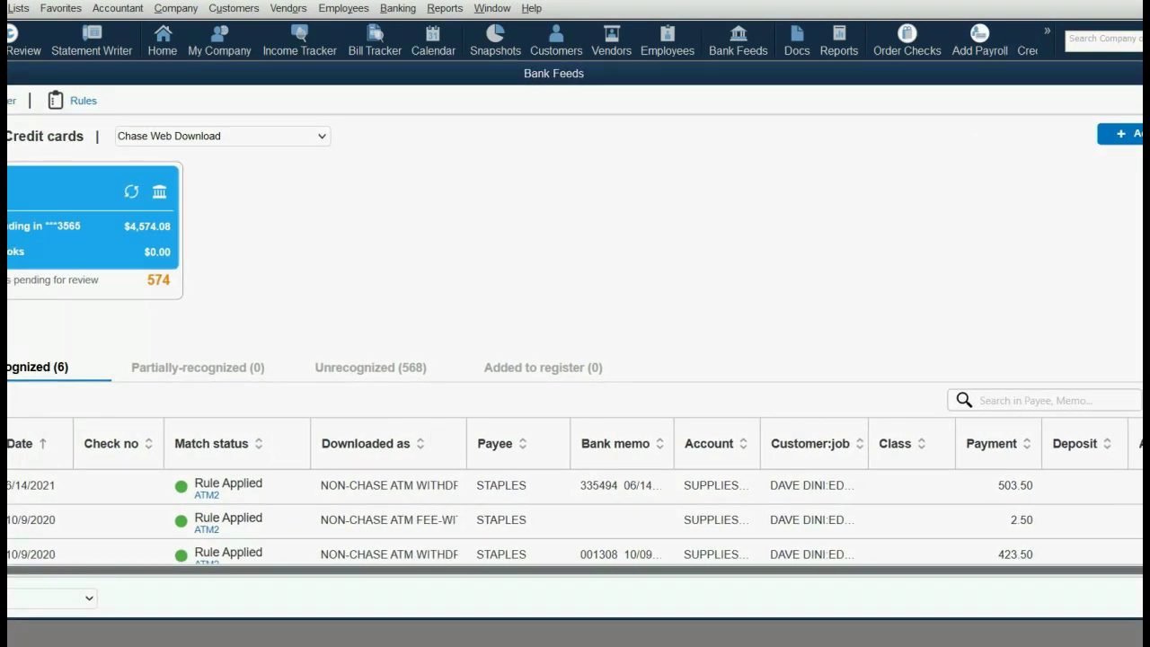
pyautogui.moveTo(868, 443); pyautogui.dragTo(926, 435)
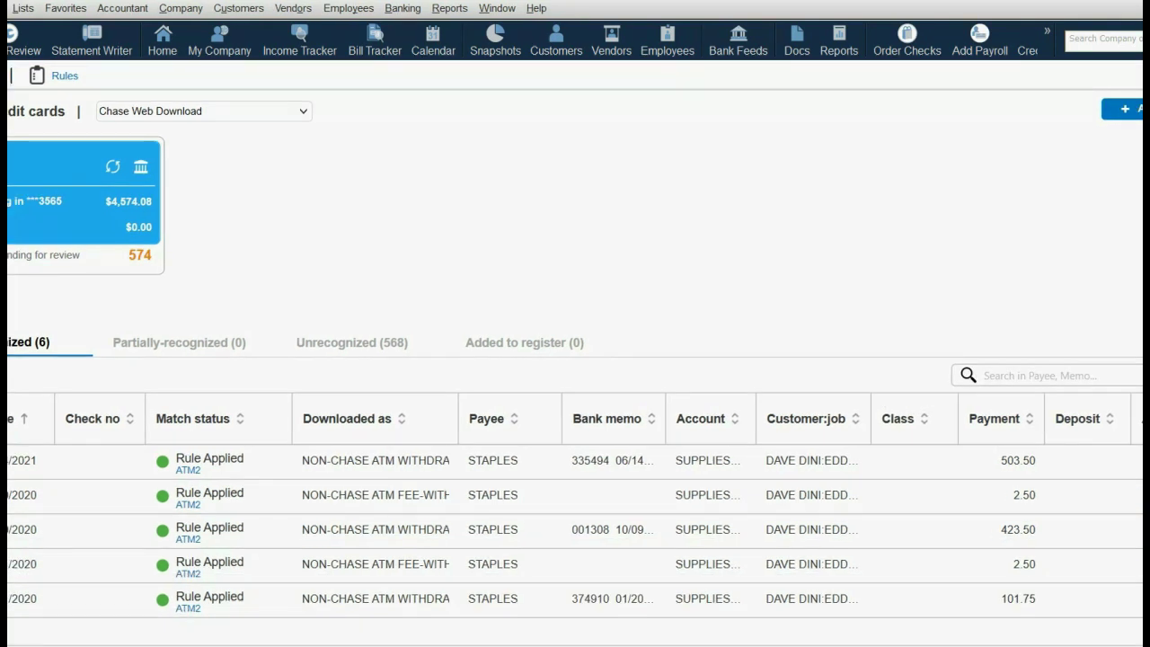
# Make the Bank Feeds window fill the whole screen again.
pyautogui.doubleClick(868, 79)
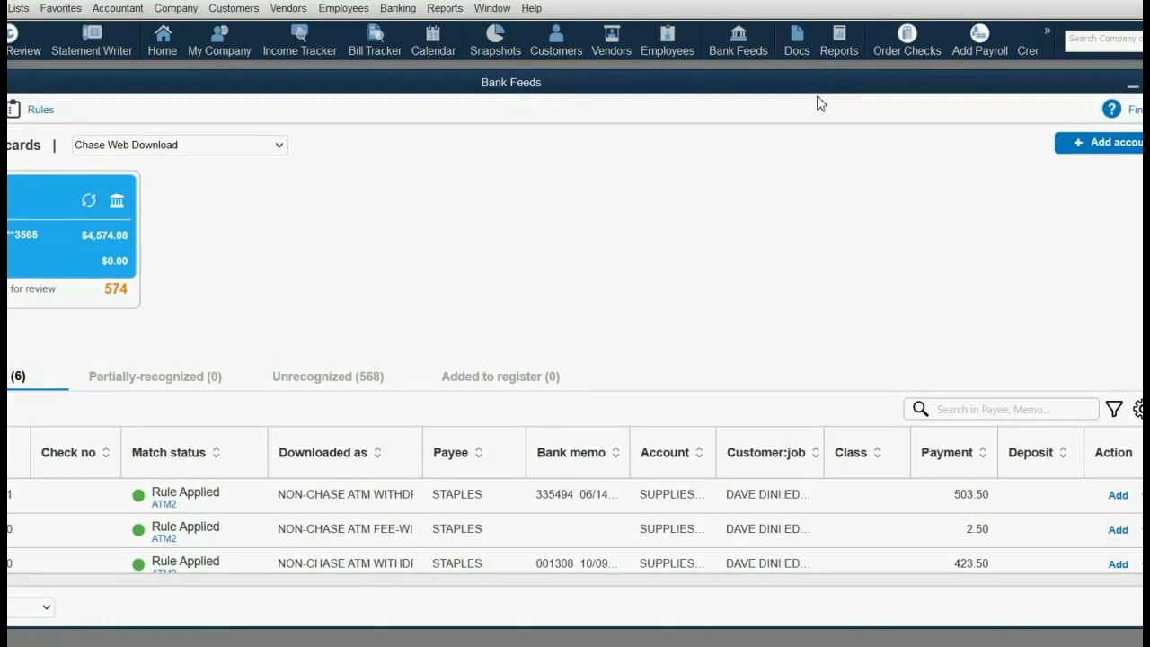
pyautogui.moveTo(1142, 243); pyautogui.dragTo(1090, 243)
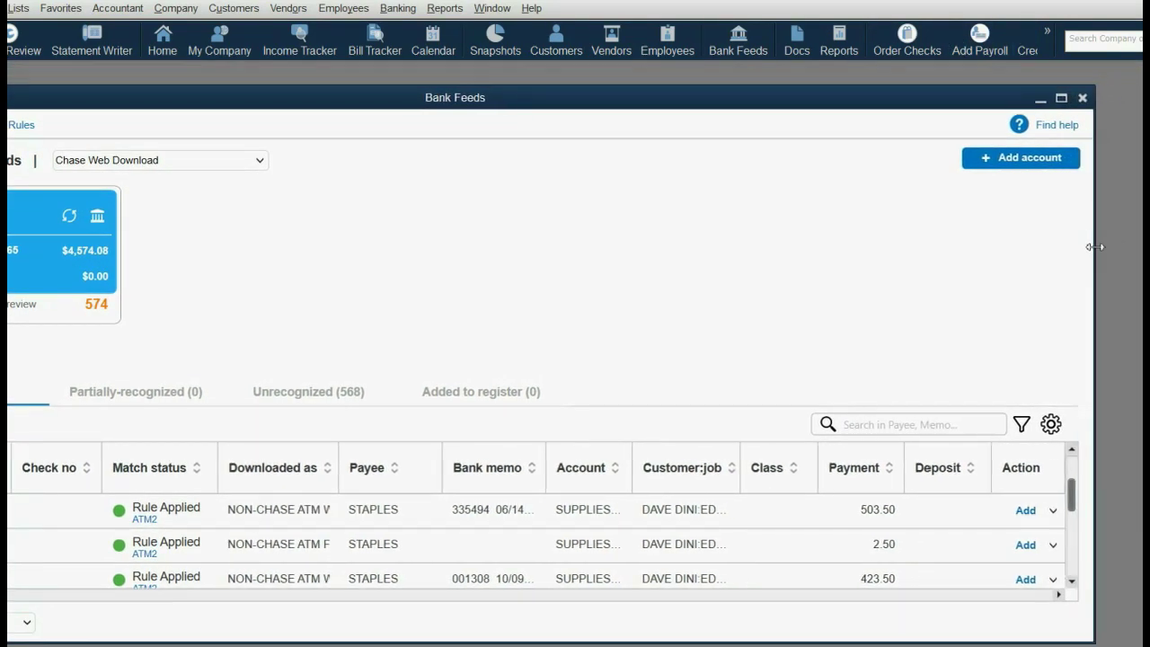
pyautogui.doubleClick(890, 99)
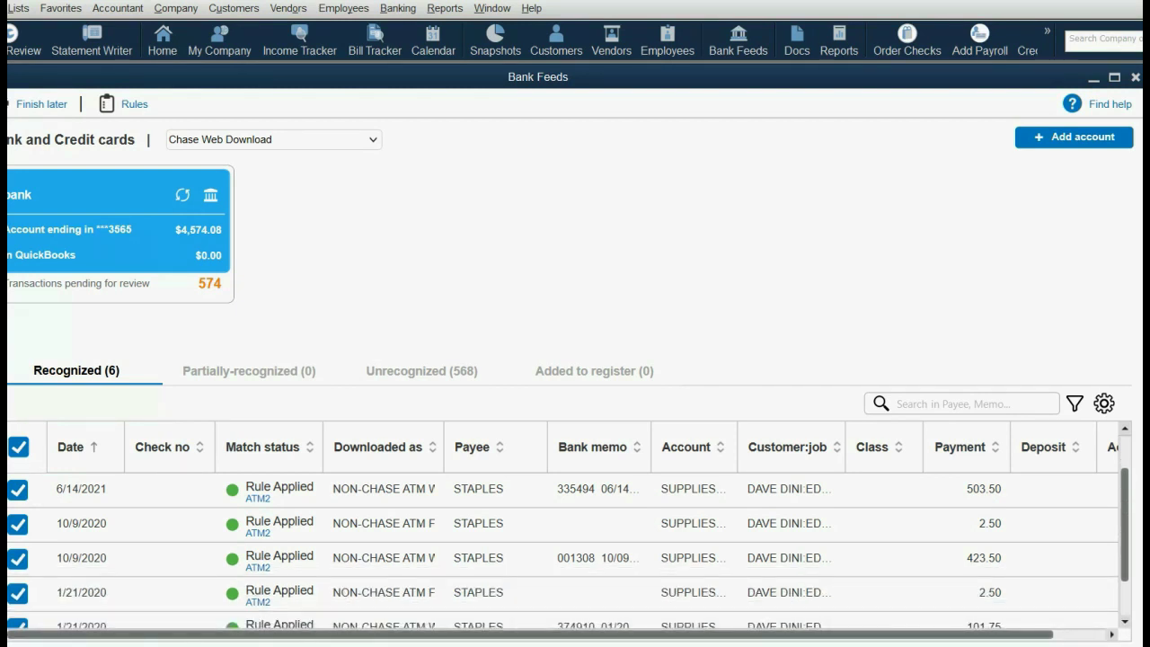
# Select all six recognized ATM2 STAPLES transactions.
pyautogui.click(18, 447)
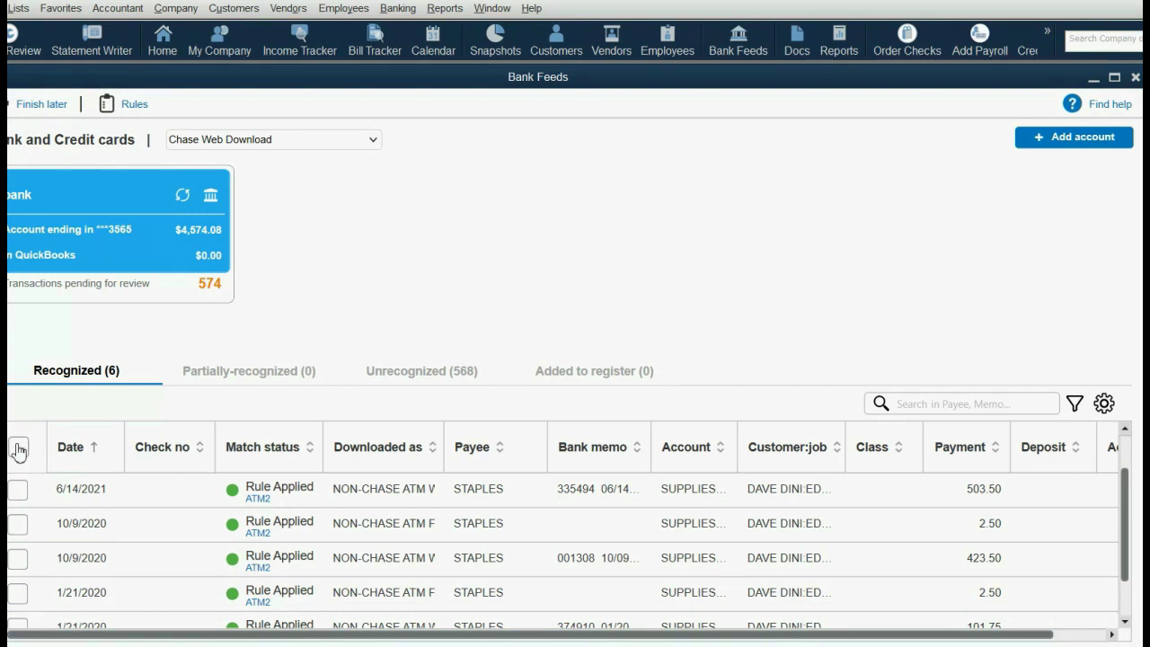
pyautogui.click(17, 447)
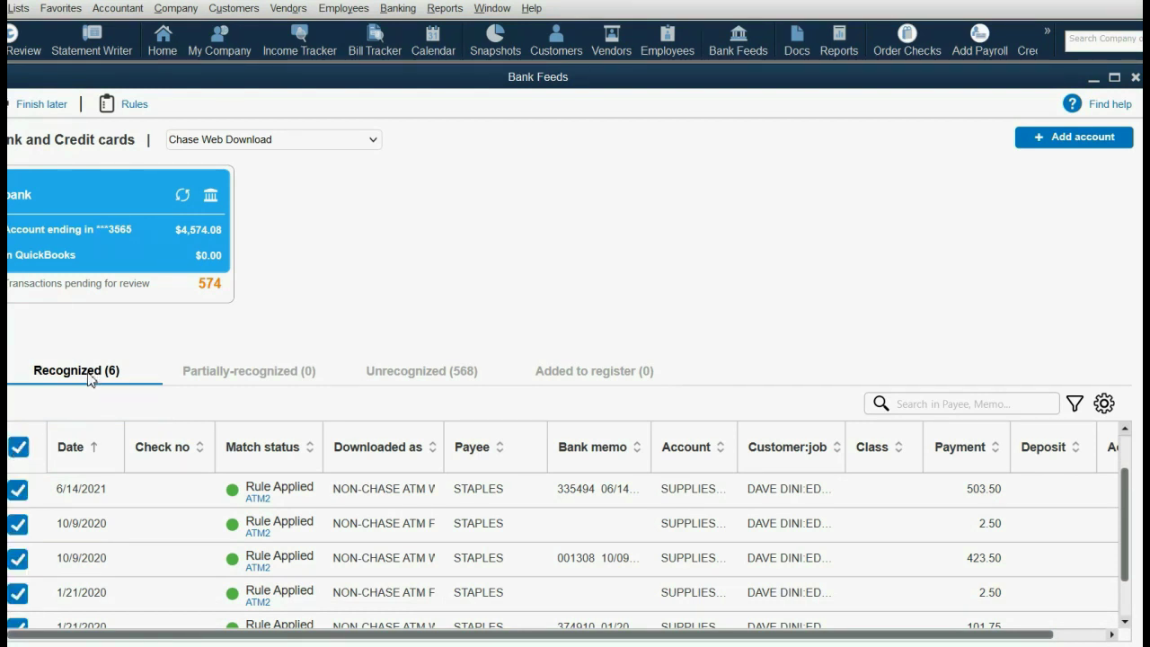
pyautogui.click(22, 451)
pyautogui.click(22, 451)
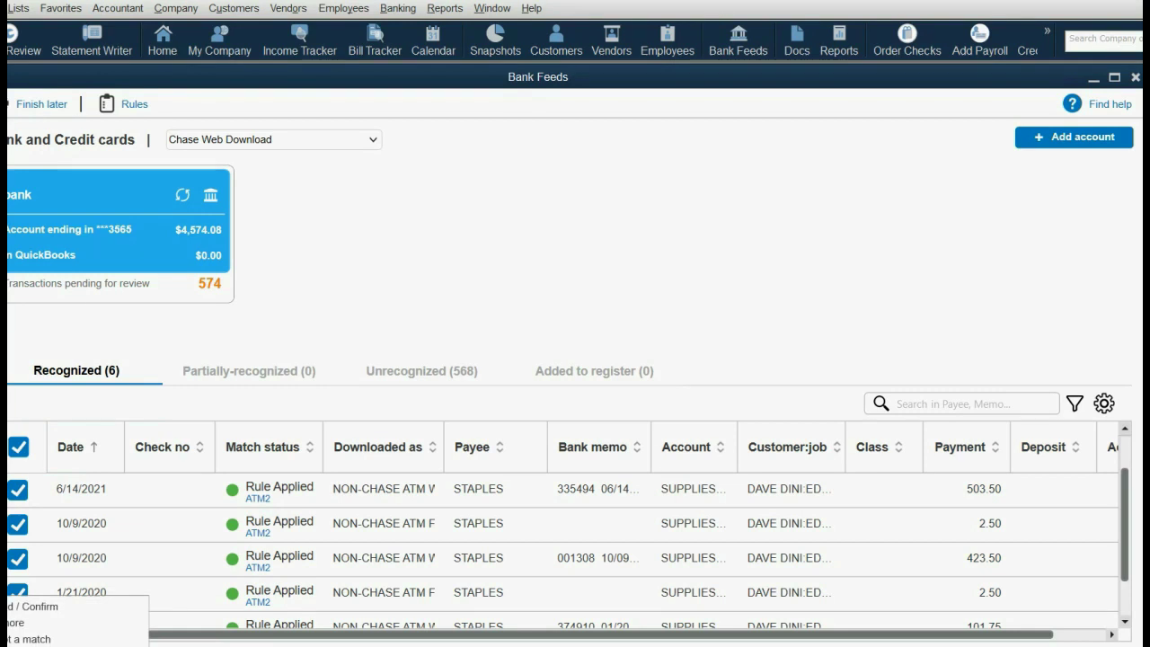
# Add and confirm the six transactions despite the 90-day warning, then list the 568 unrecognized ones.
pyautogui.click(79, 607)
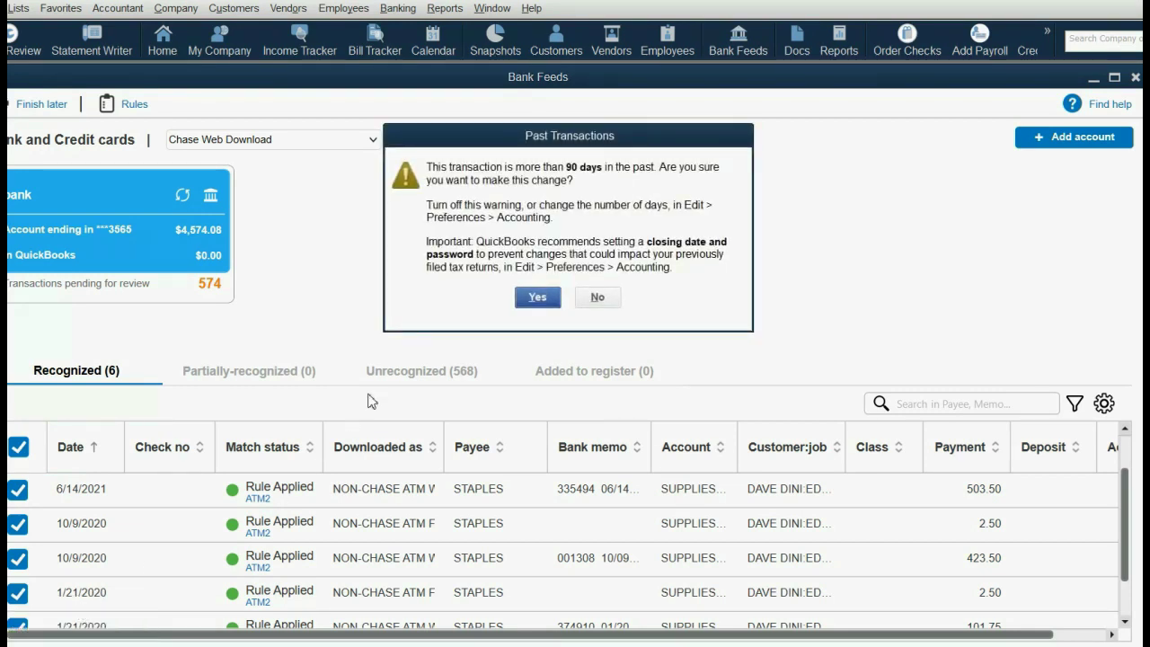
pyautogui.click(539, 298)
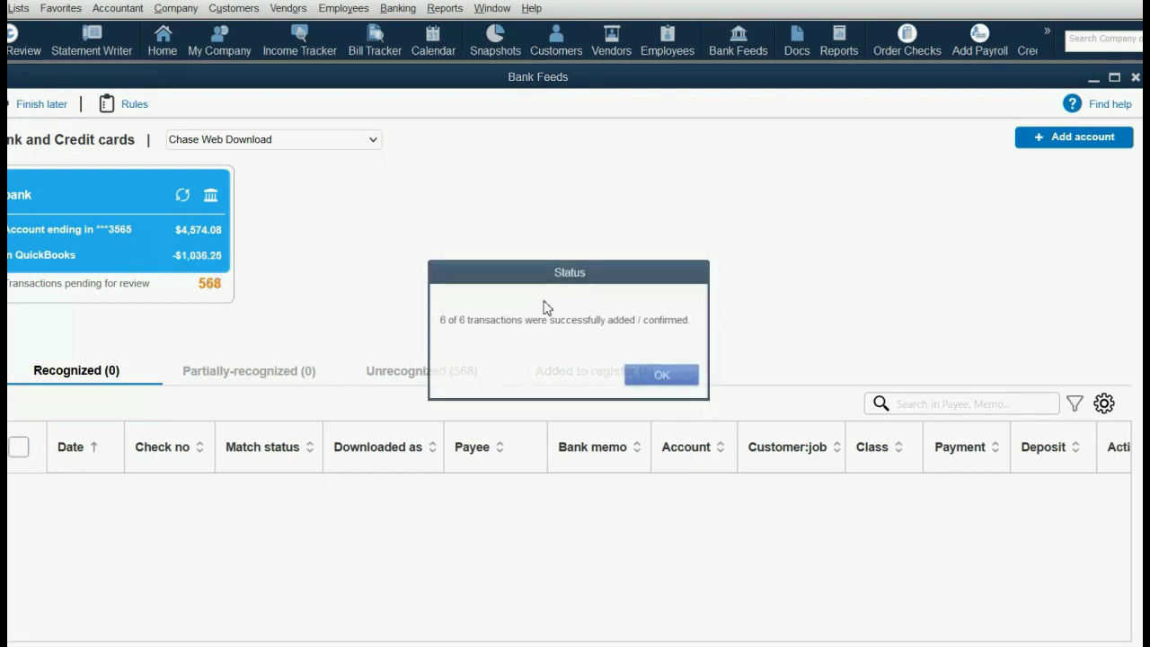
pyautogui.click(650, 377)
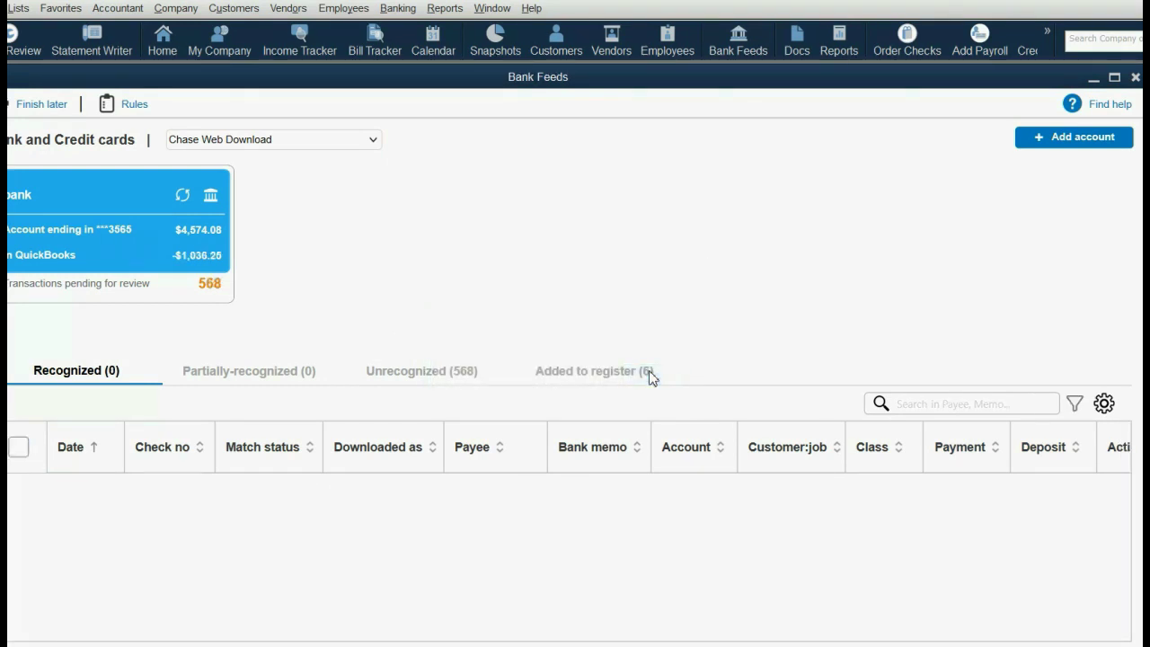
pyautogui.click(437, 377)
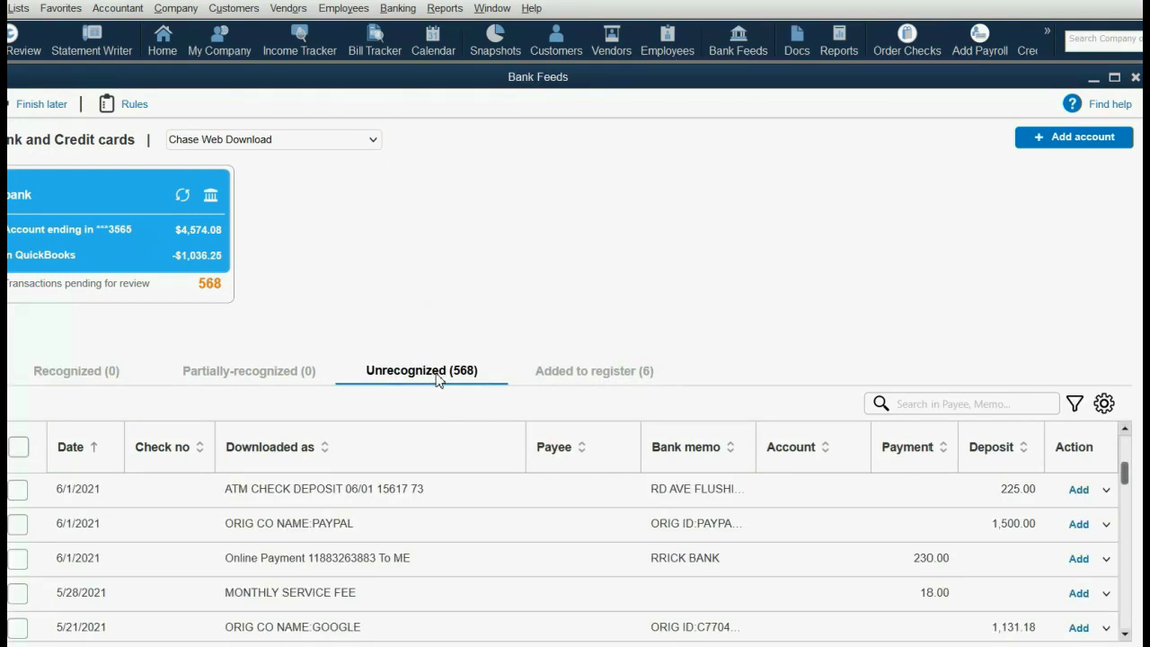